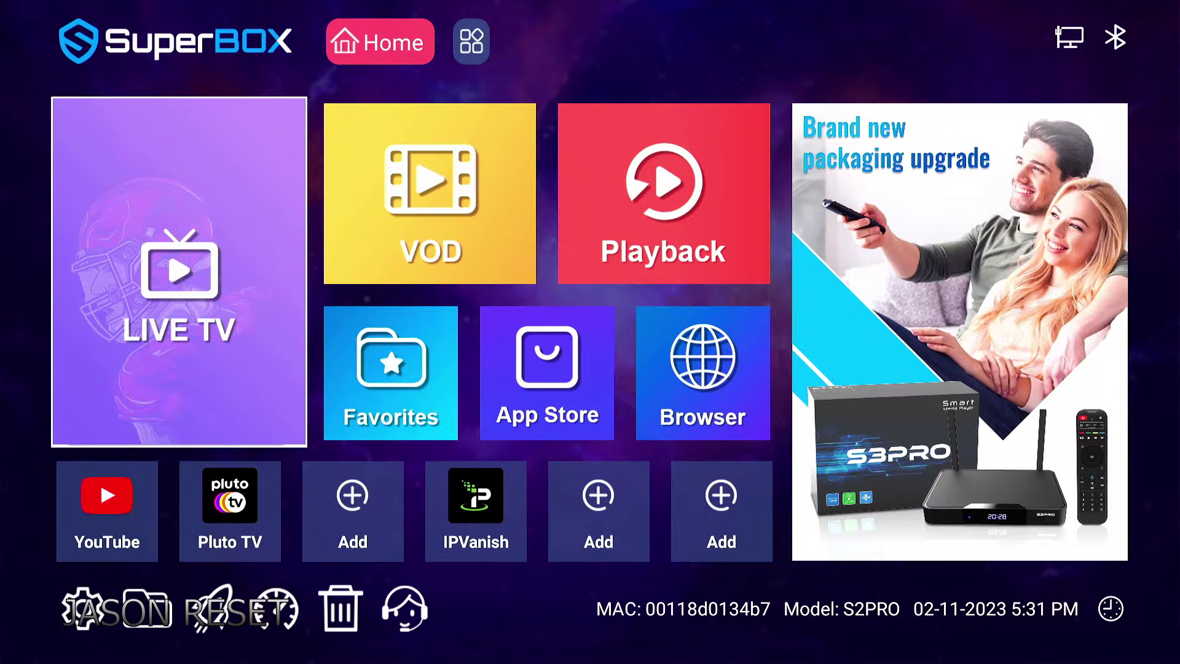
- Open Android TV Settings from the gear icon in the launcher's bottom toolbar
key("Down")
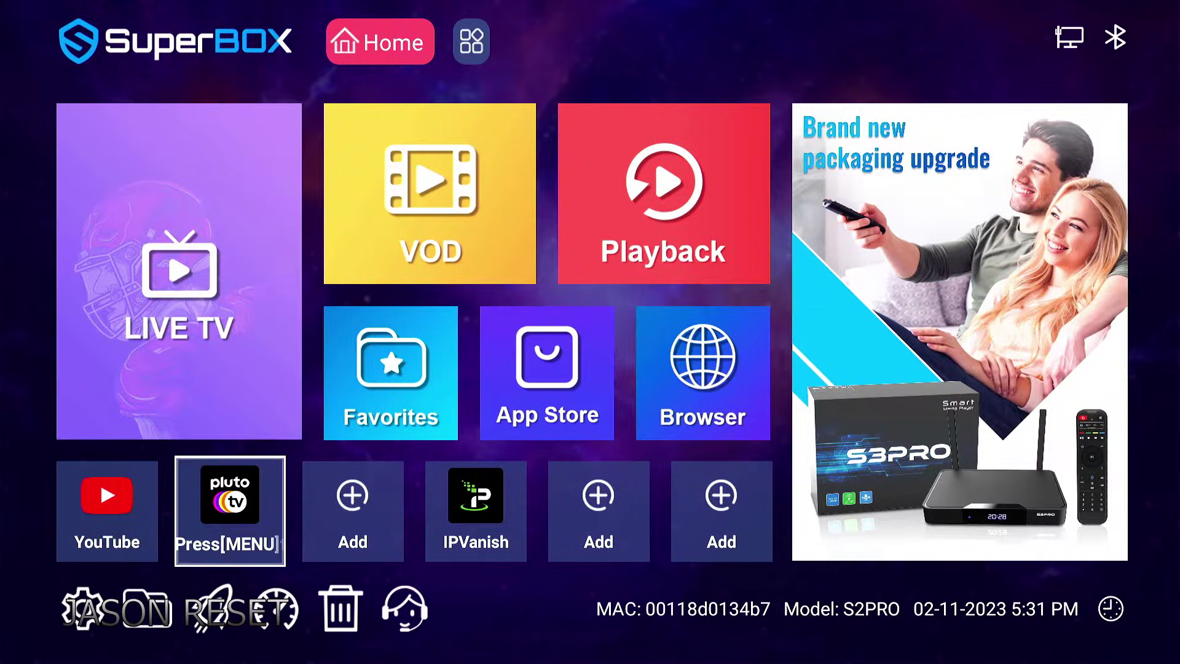
key("Down")
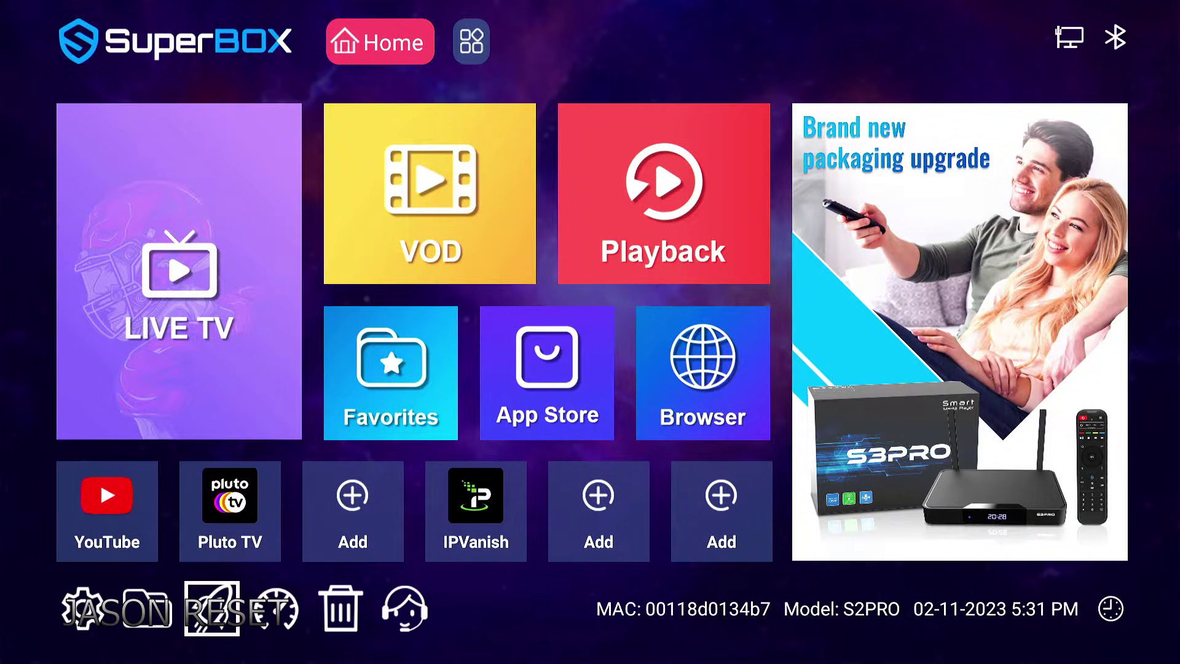
key("Left")
key("Left")
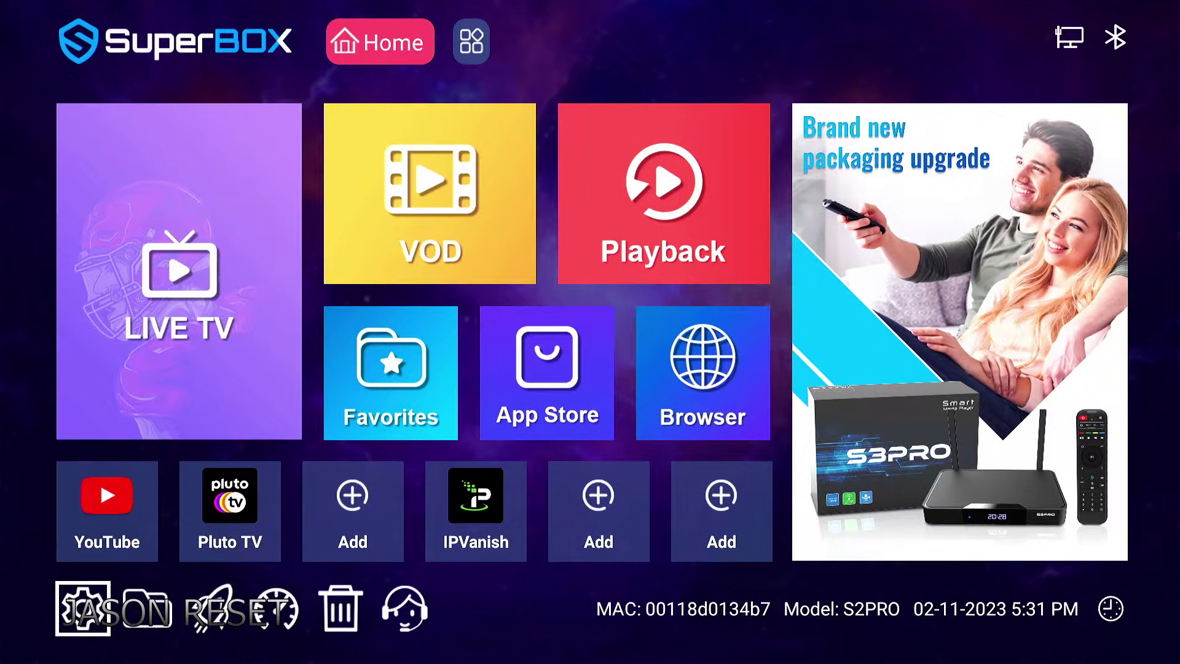
key("Return")
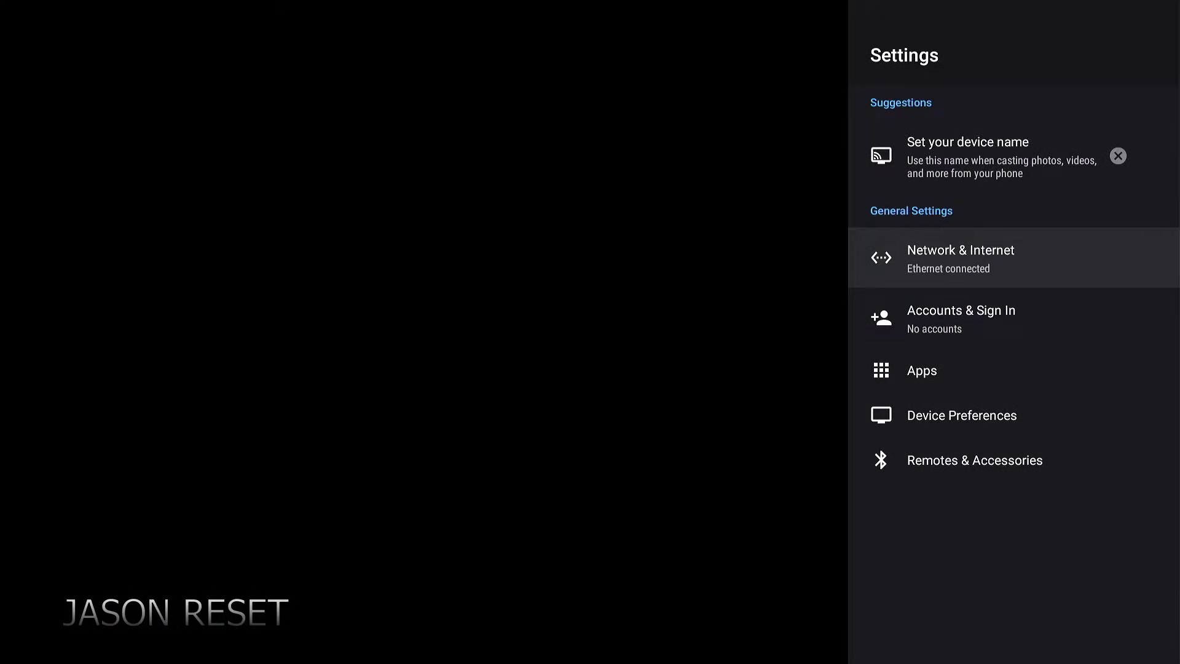
- Open Device Preferences and scroll its list down to Reset
key("Down")
key("Down")
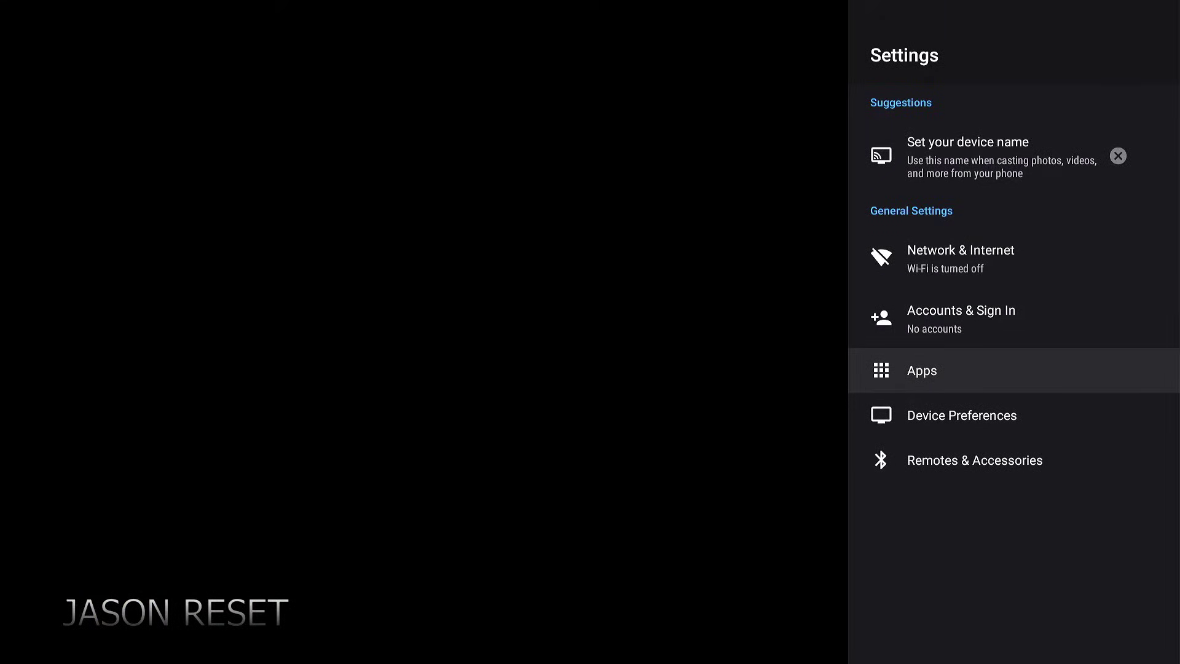
key("Down")
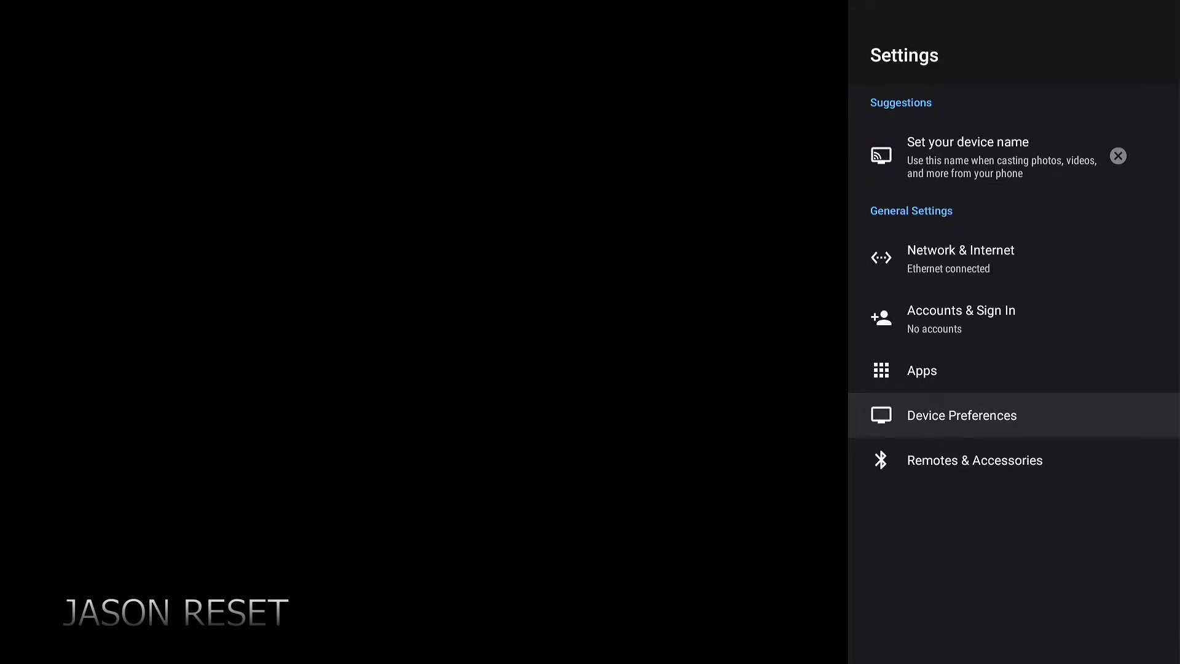
key("Return")
key("Down")
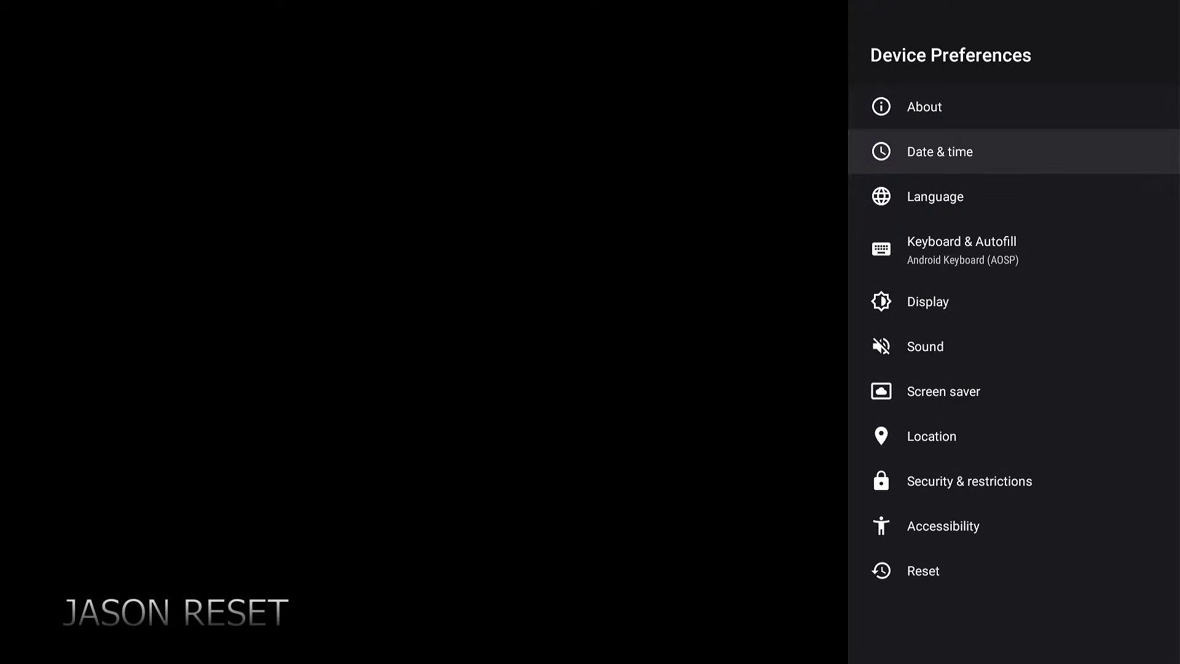
key("Down")
key("Down")
key("Down")
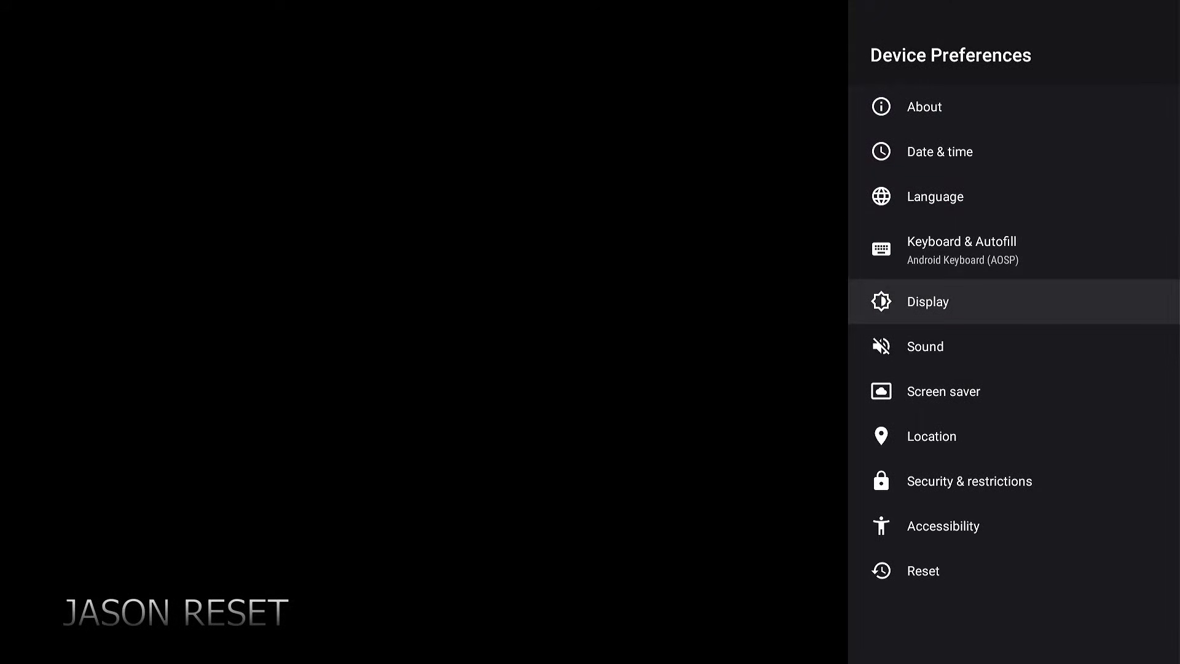
key("Down")
key("Down")
key("Down")
key("Down")
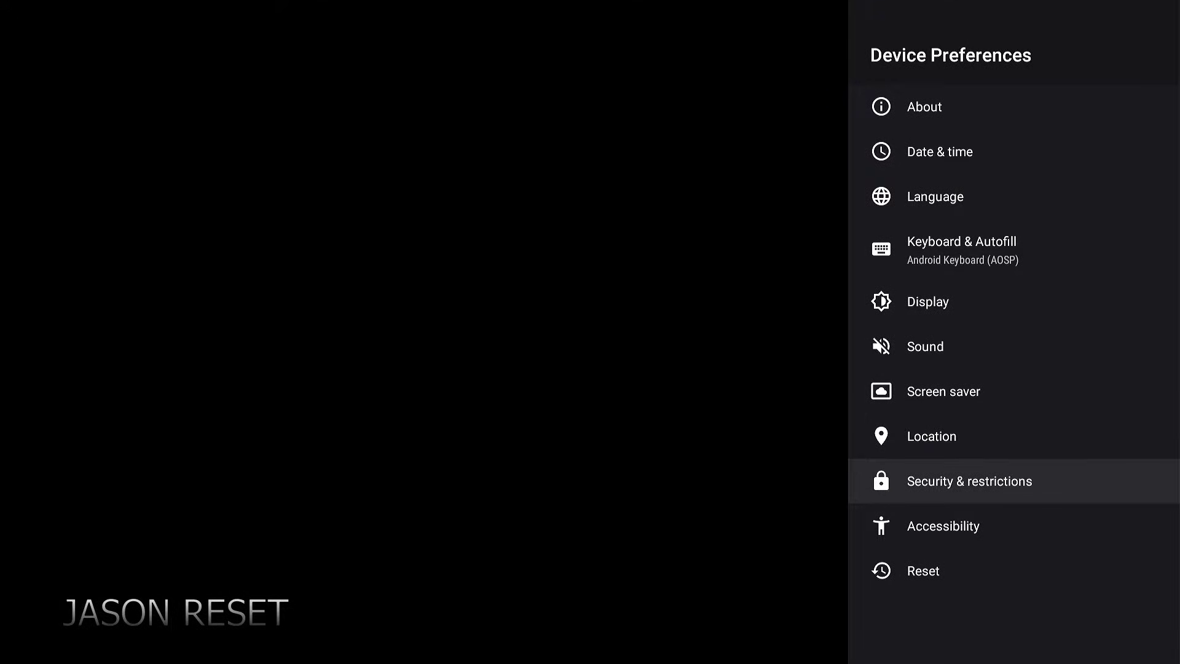
key("Down")
key("Down")
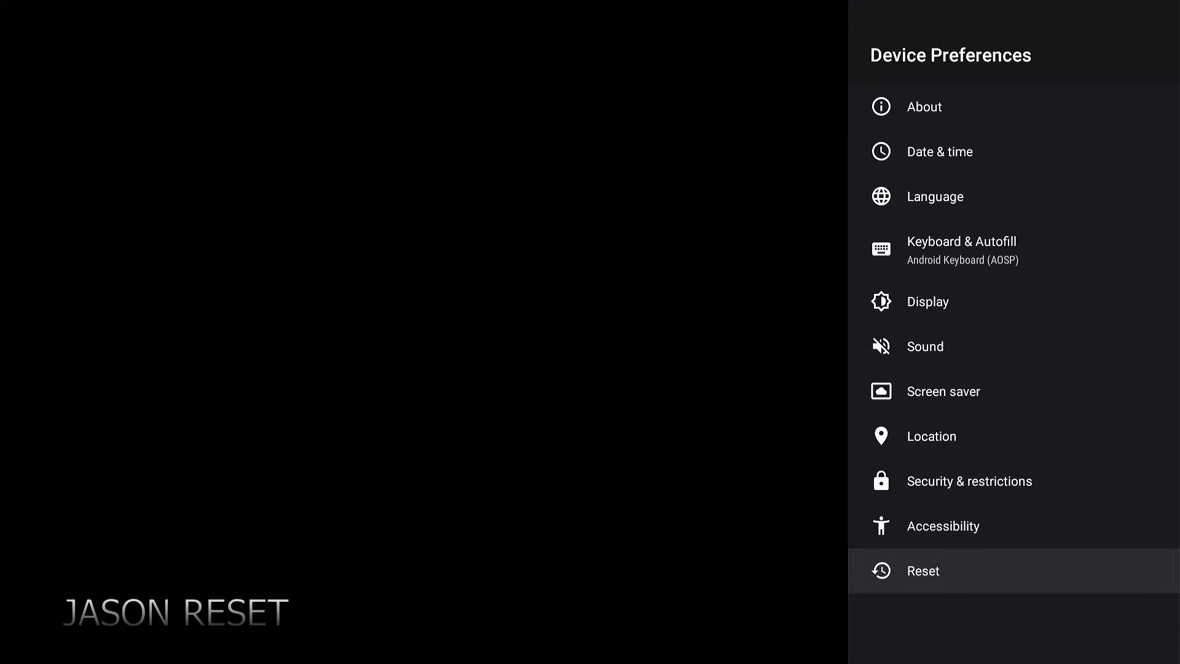
- Factory reset the box with Erase everything and let it reboot into setup
key("Return")
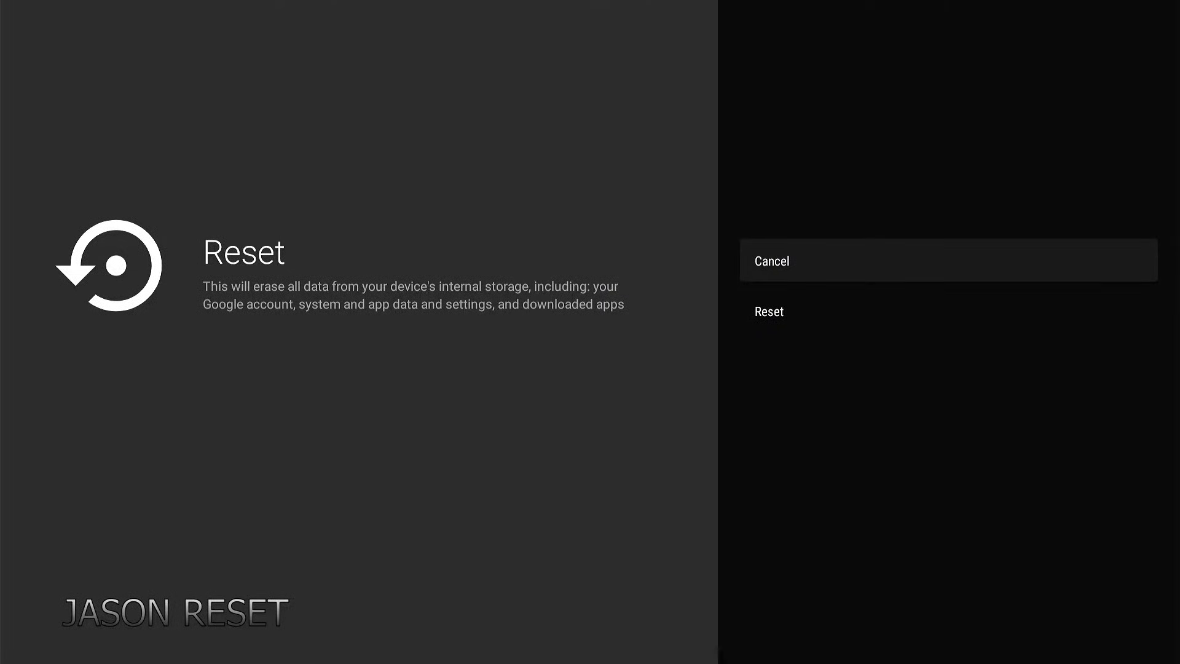
key("Down")
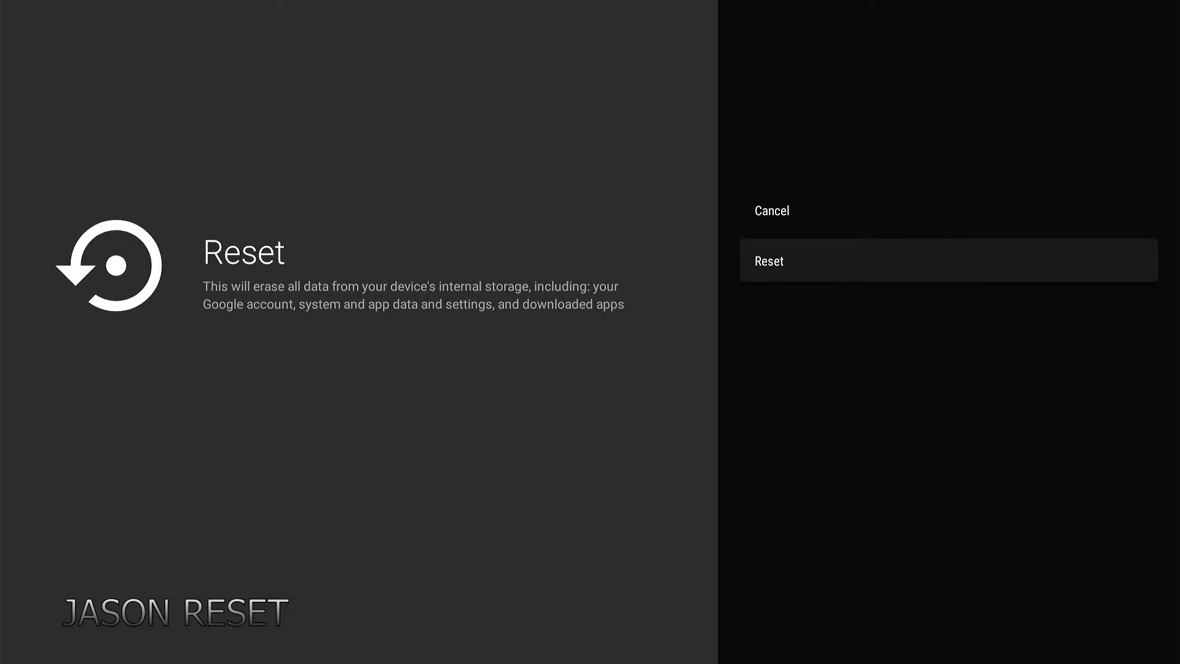
key("Return")
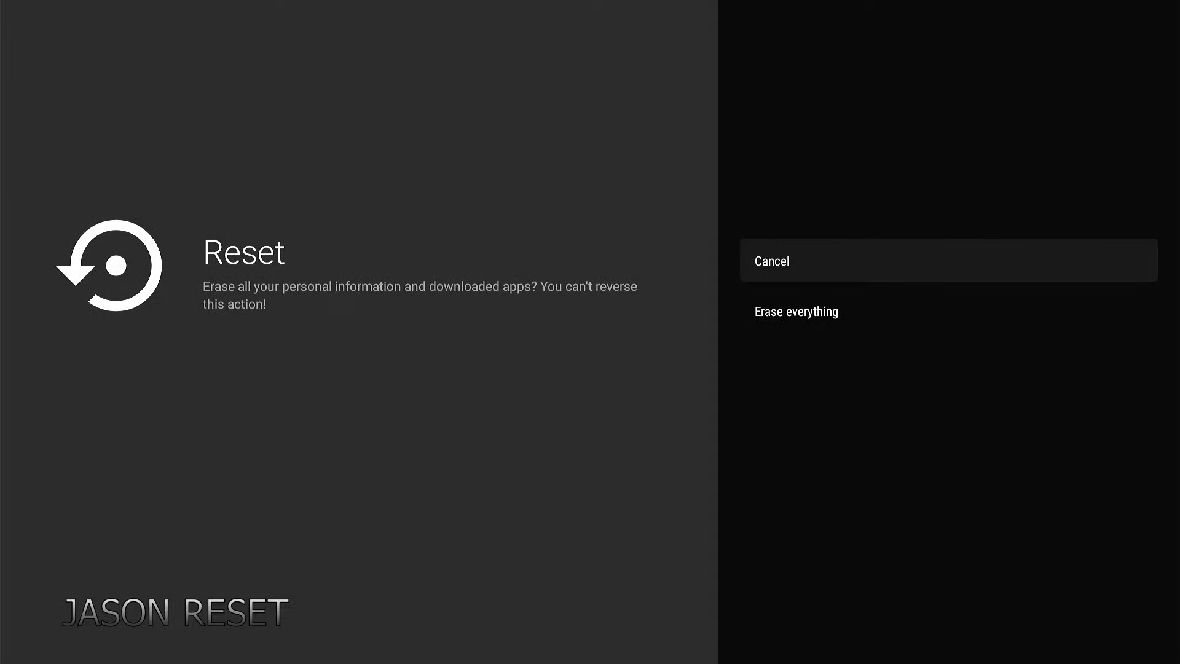
key("Down")
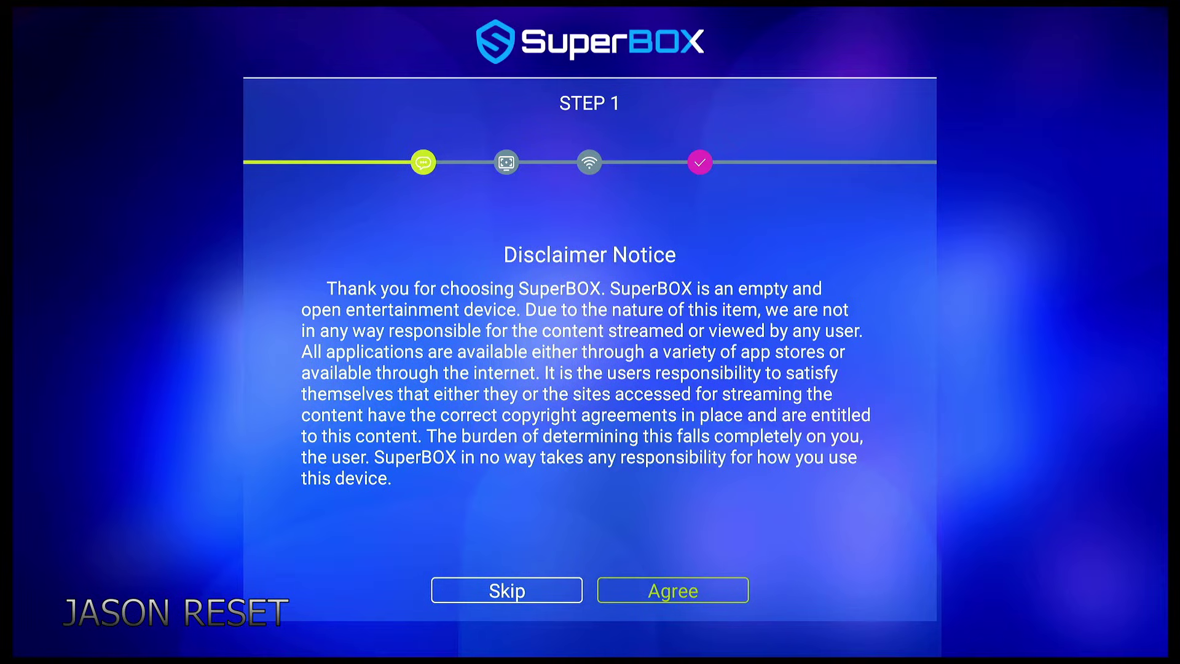
- Agree to the Step 1 disclaimer notice
key("Down")
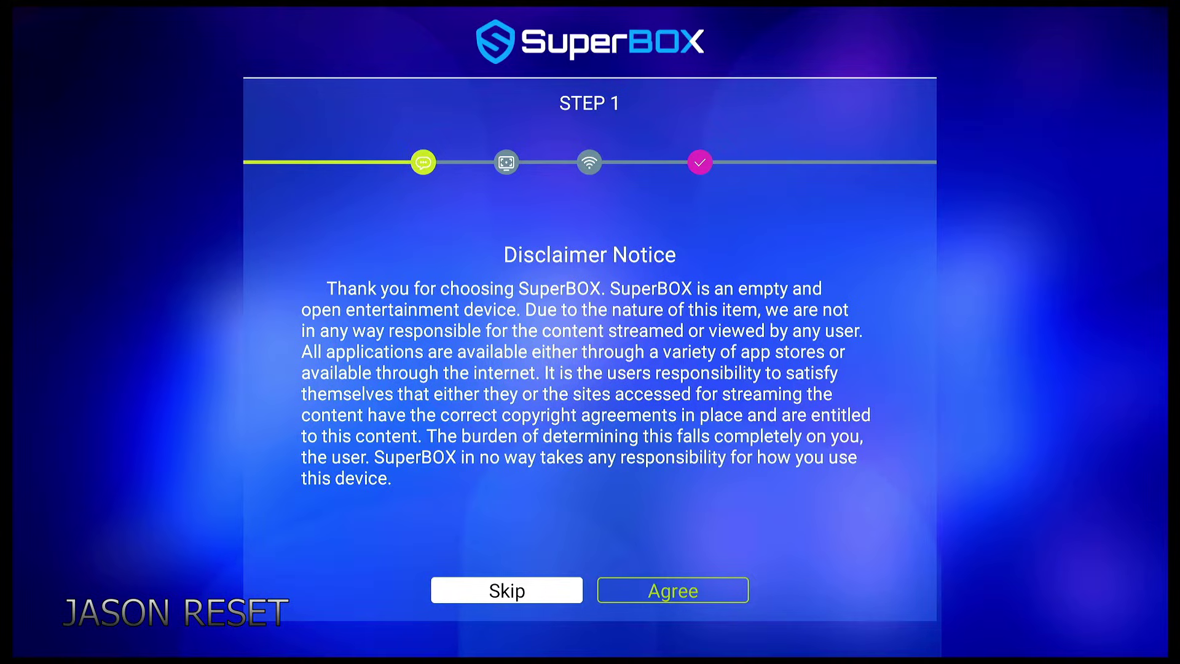
key("Right")
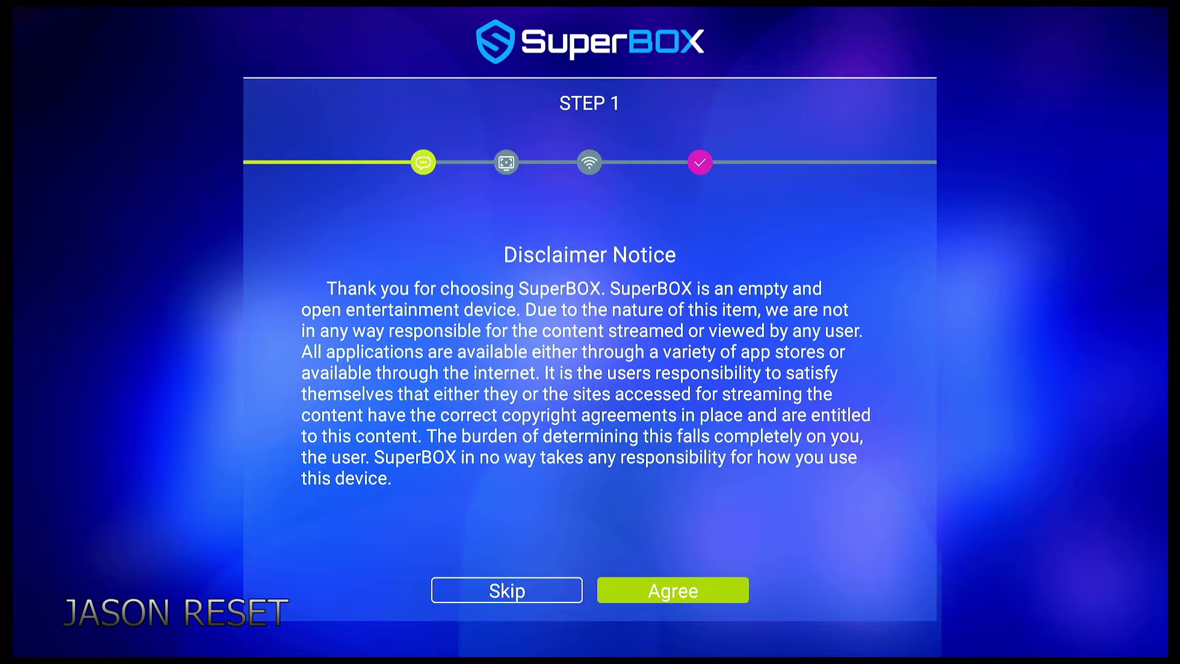
key("Return")
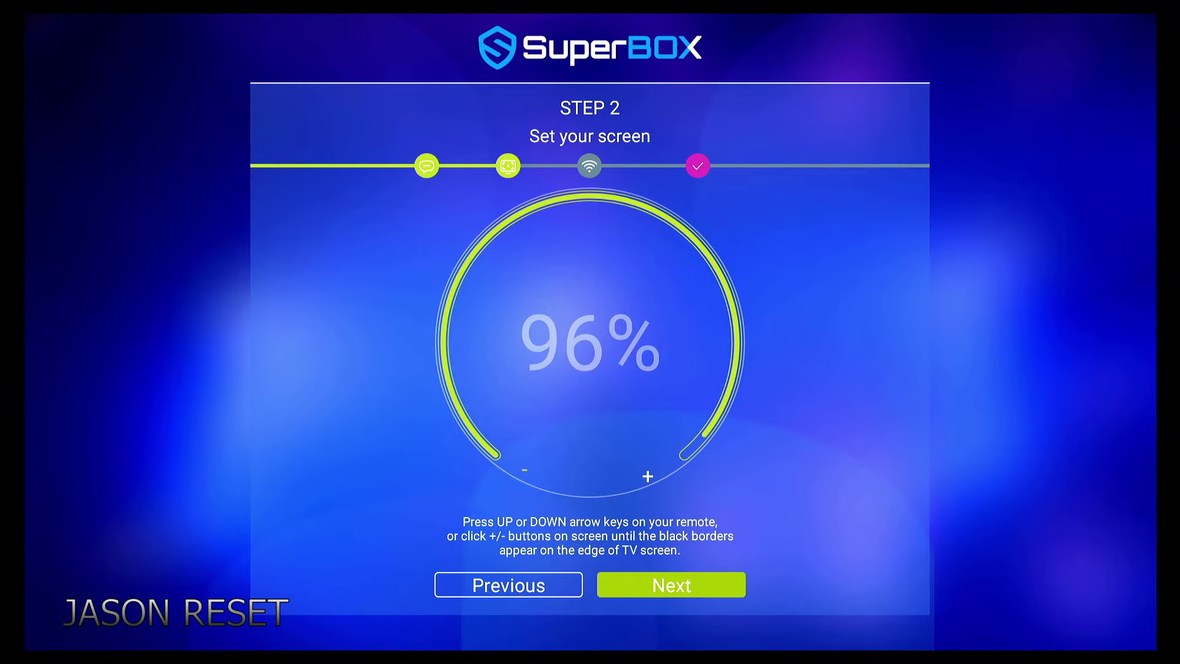
- Set the screen size to 100% and continue to network setup
key("Up")
key("Up")
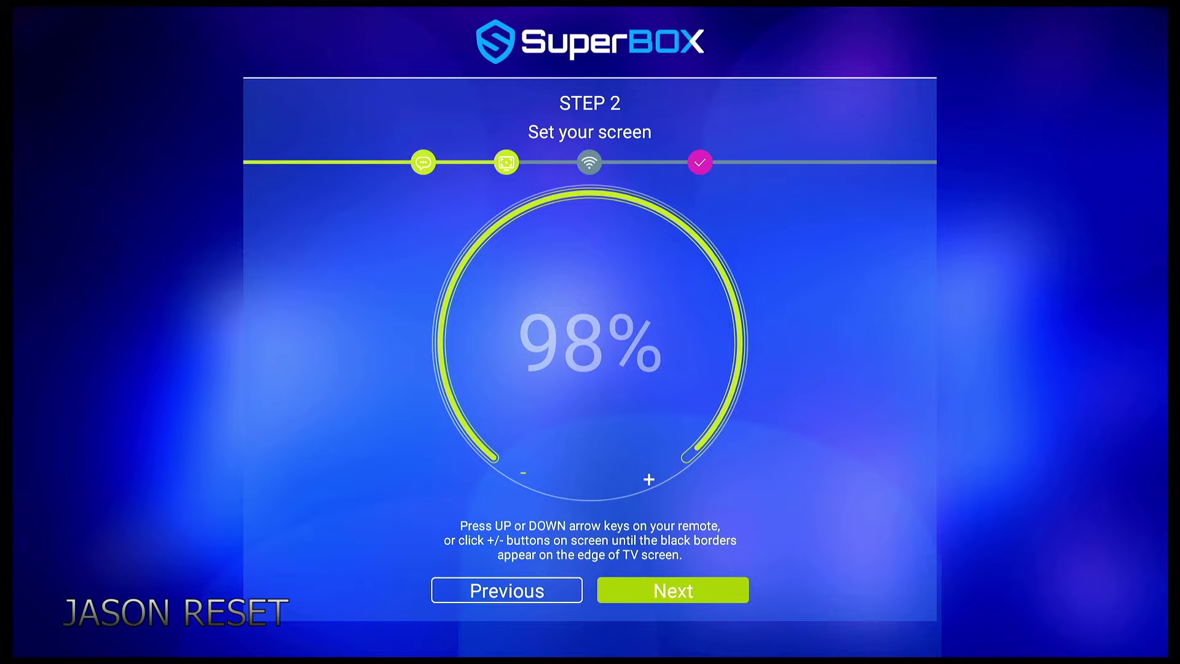
key("Up")
key("Up")
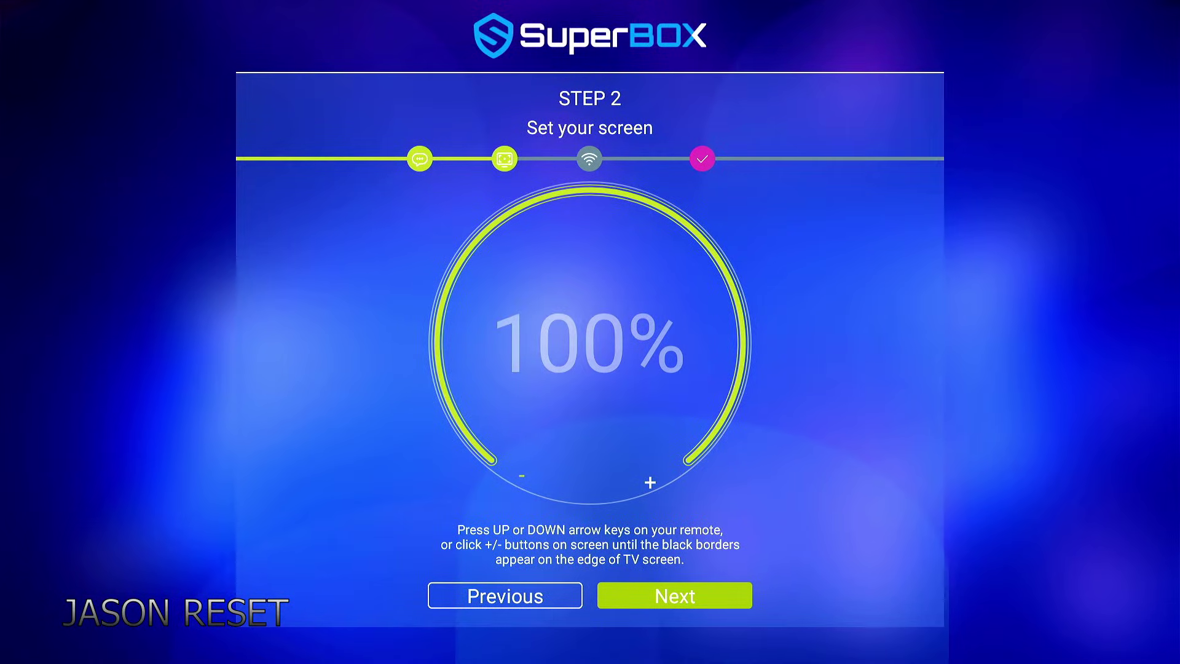
key("Return")
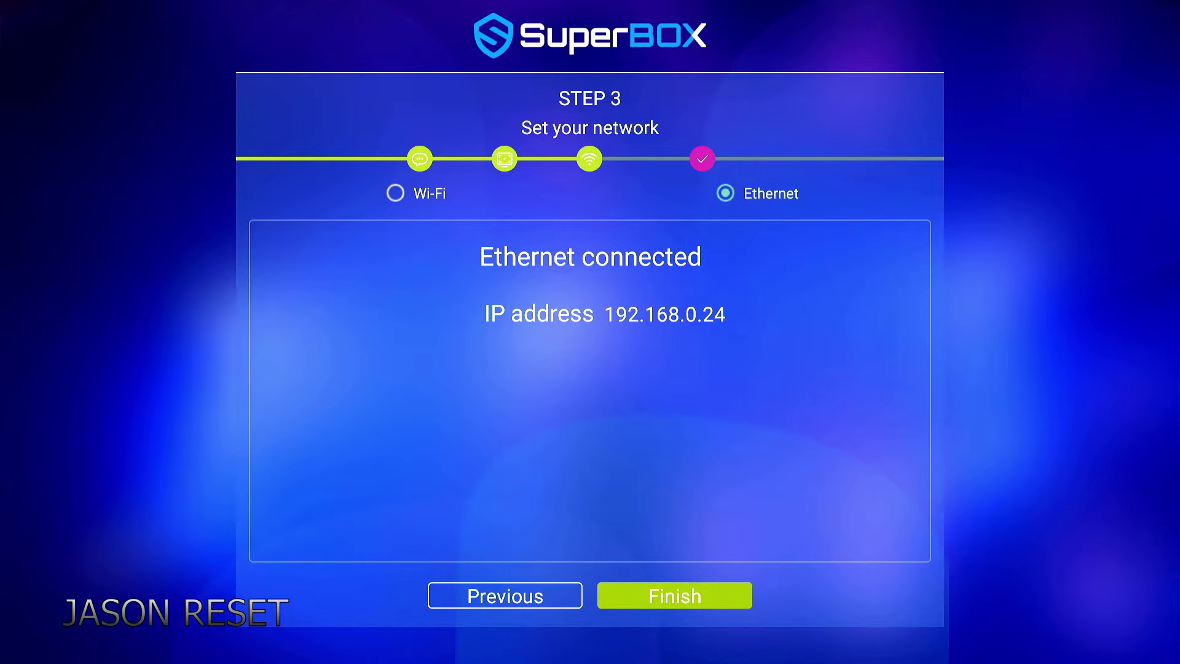
- With Ethernet connected, finish the wizard and land on the SuperBOX home tiles
key("Left")
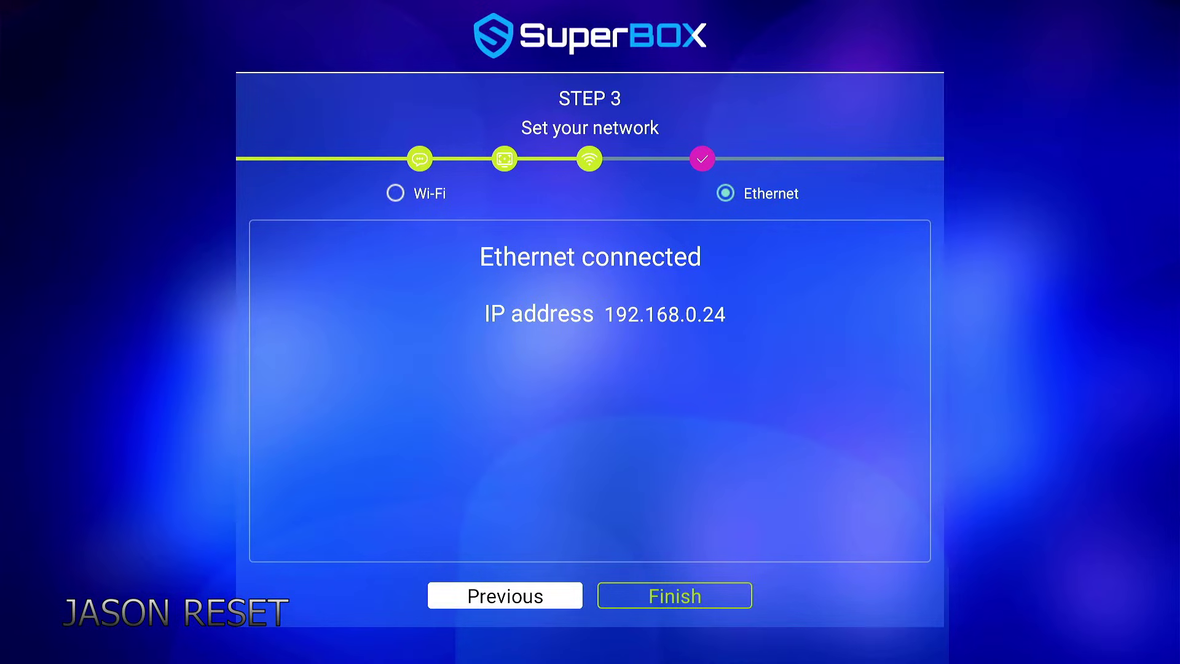
key("Up")
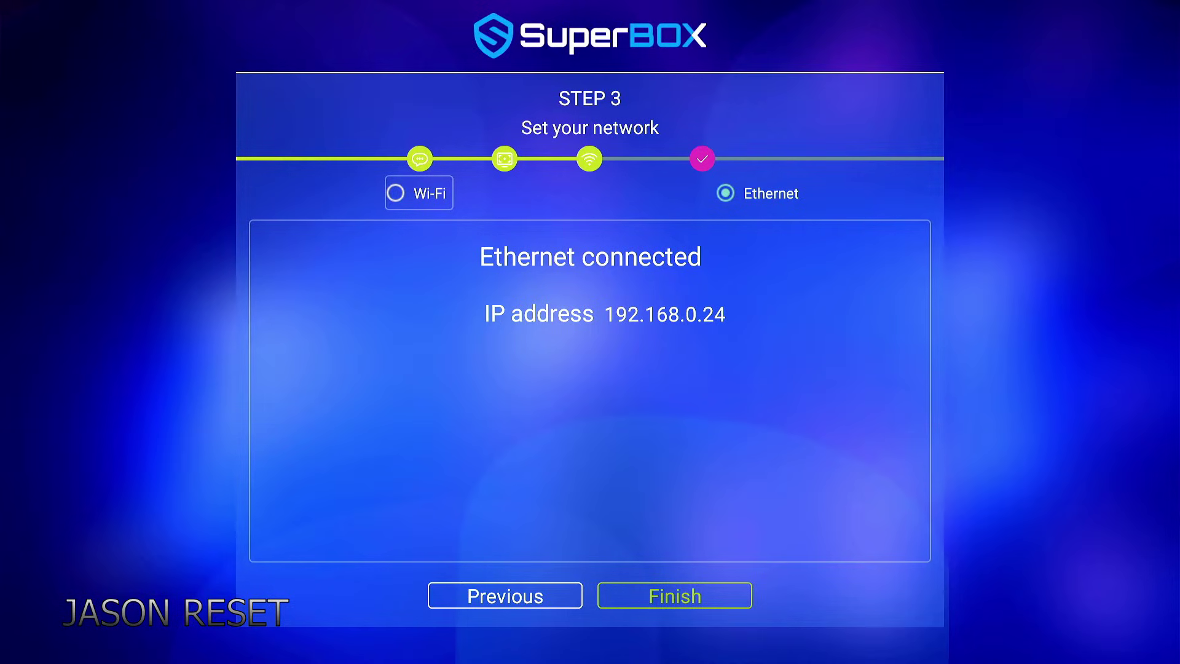
key("Down")
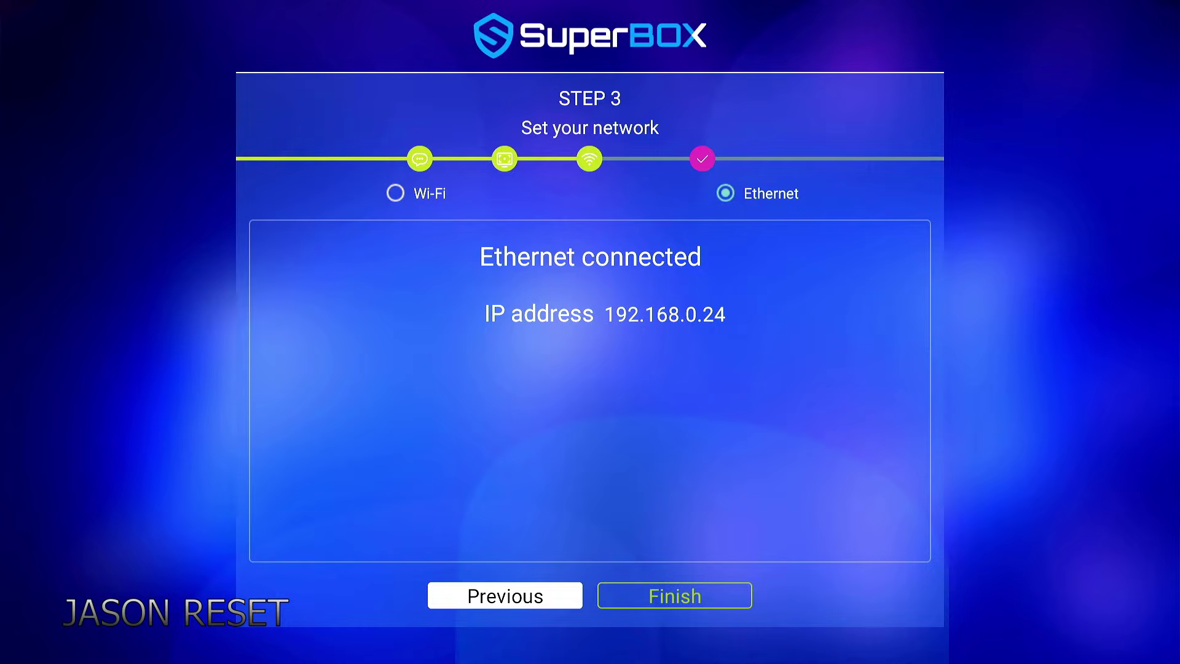
key("Right")
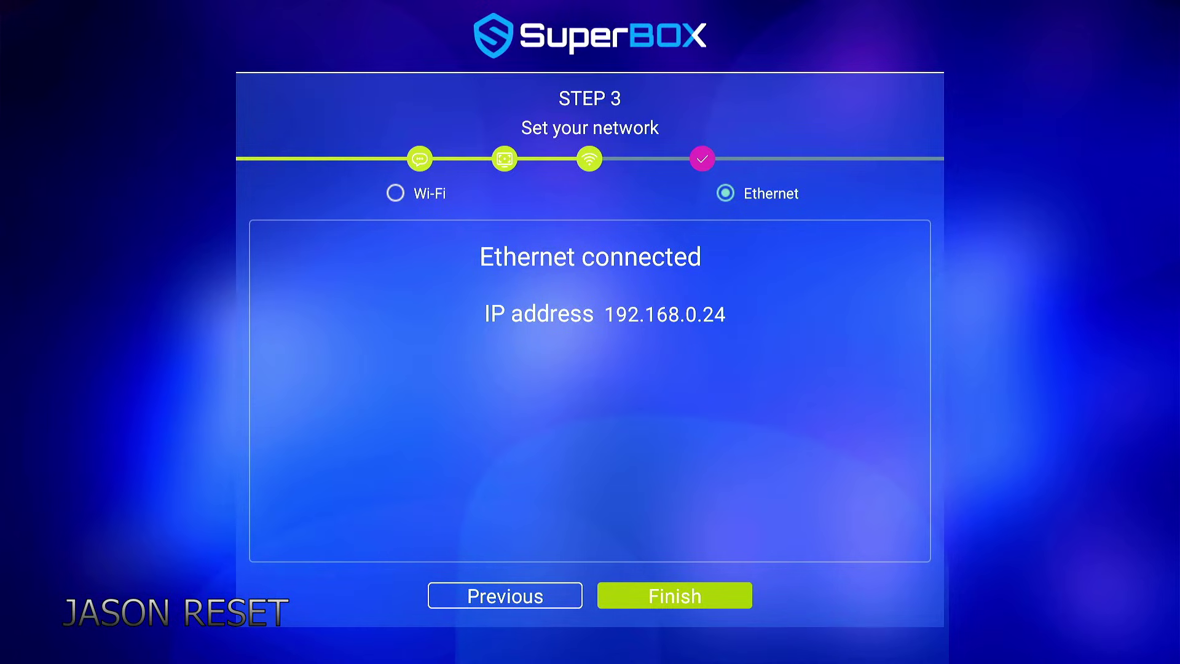
key("Return")
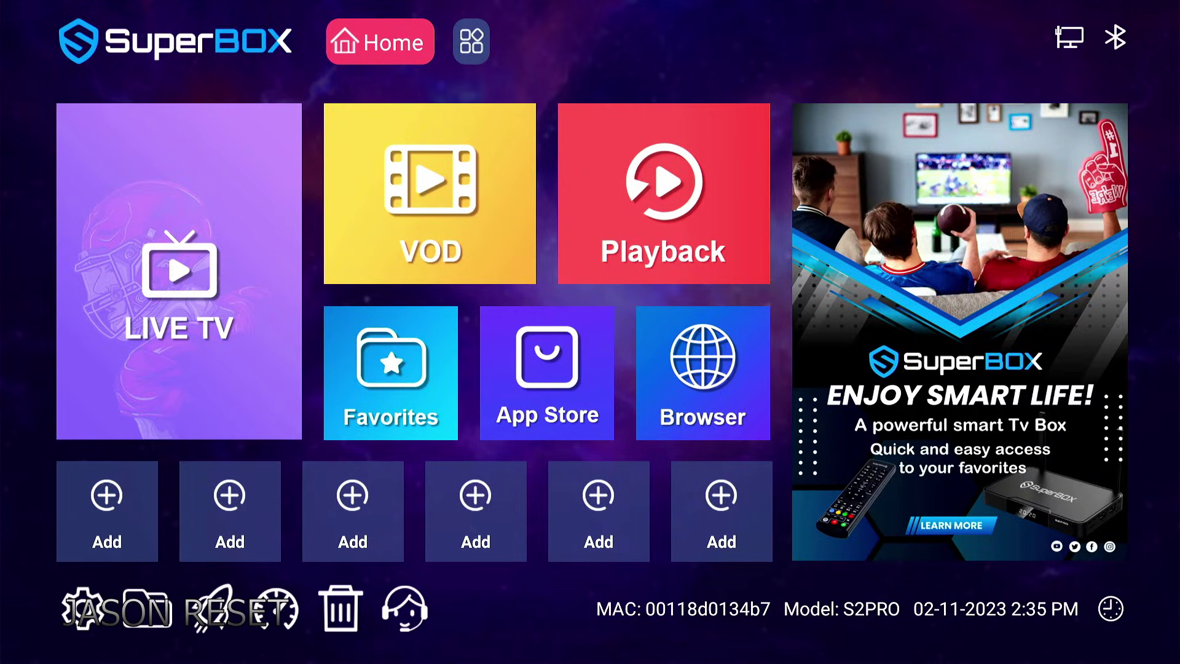
key("Right")
key("Left")
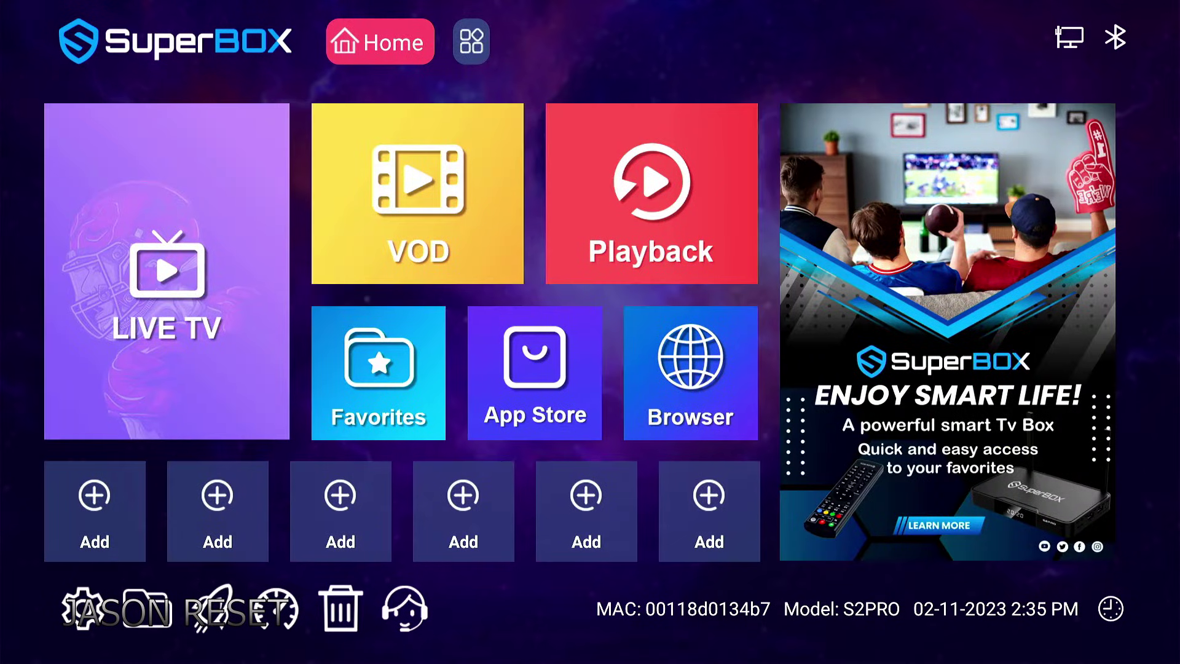
- Open the App Store tile from the SuperBOX home screen
key("Down")
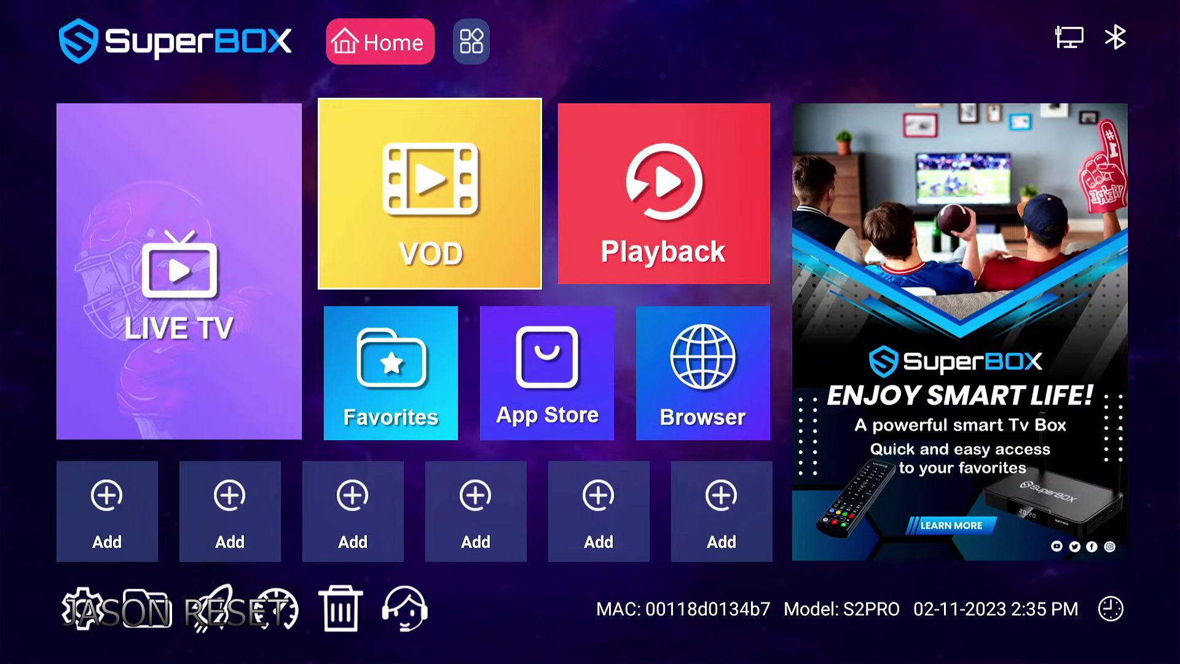
key("Down")
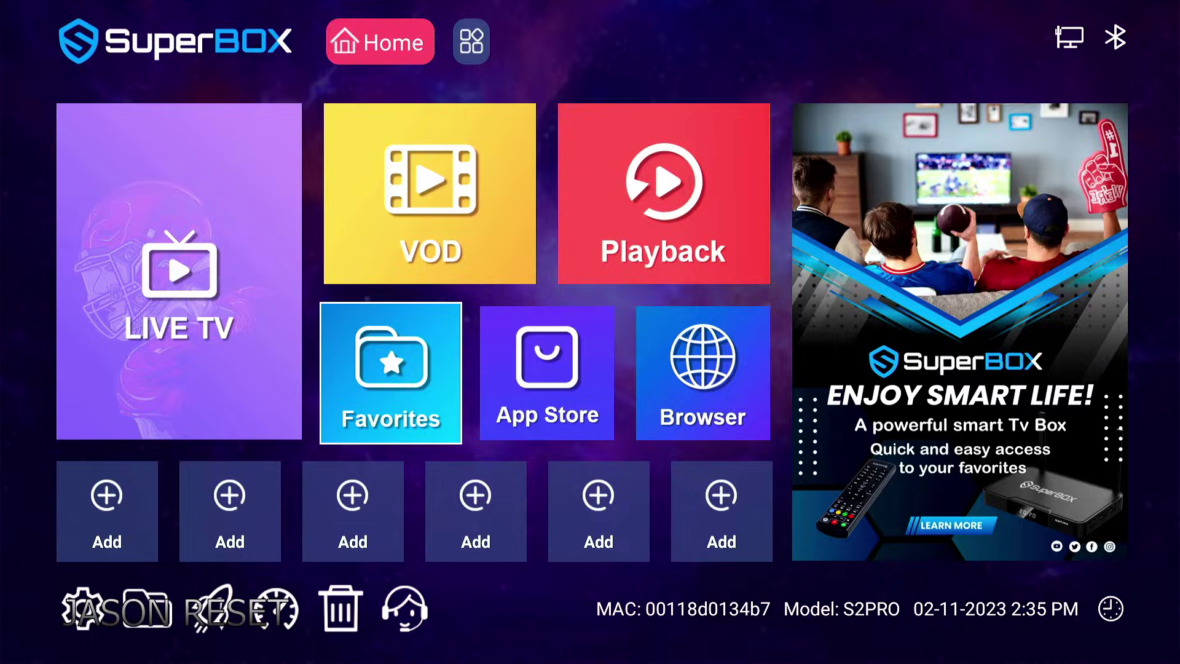
key("Right")
key("Return")
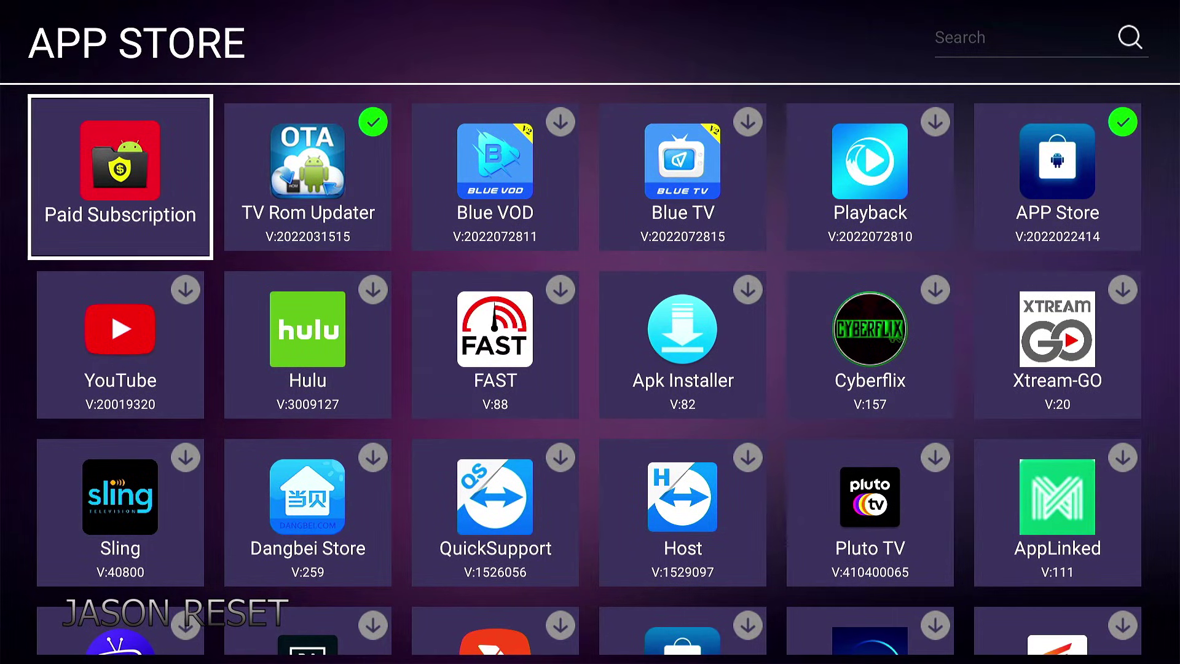
- Download Blue VOD, Blue TV and Playback from the App Store, then go home
key("Right")
key("Right")
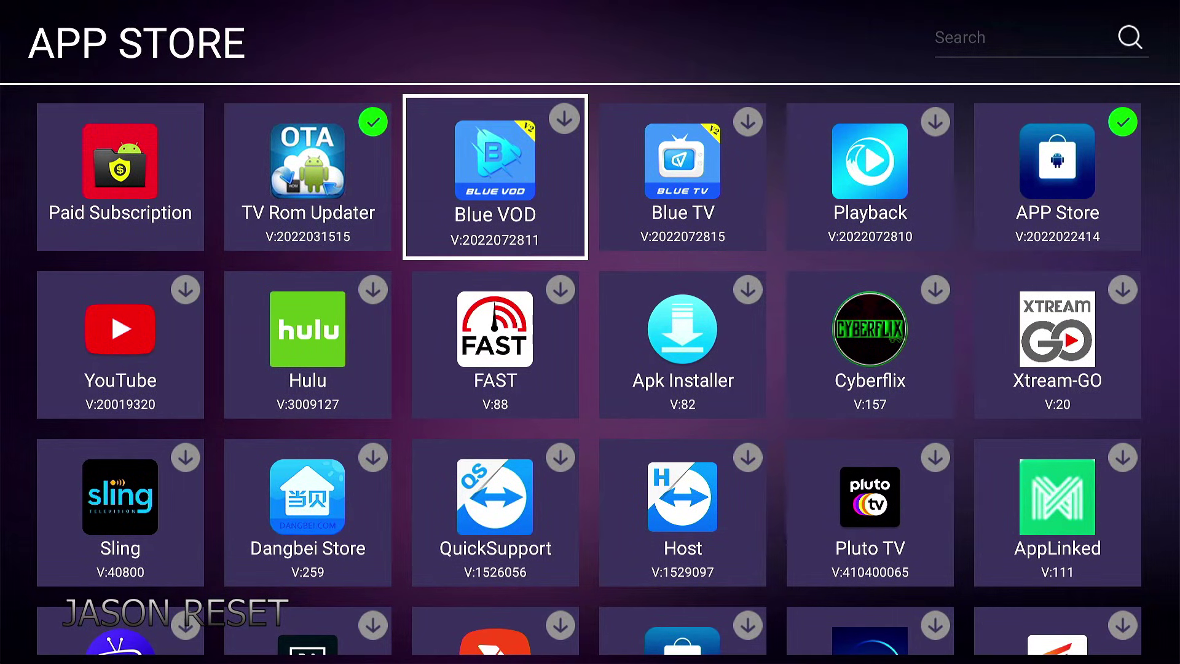
key("Return")
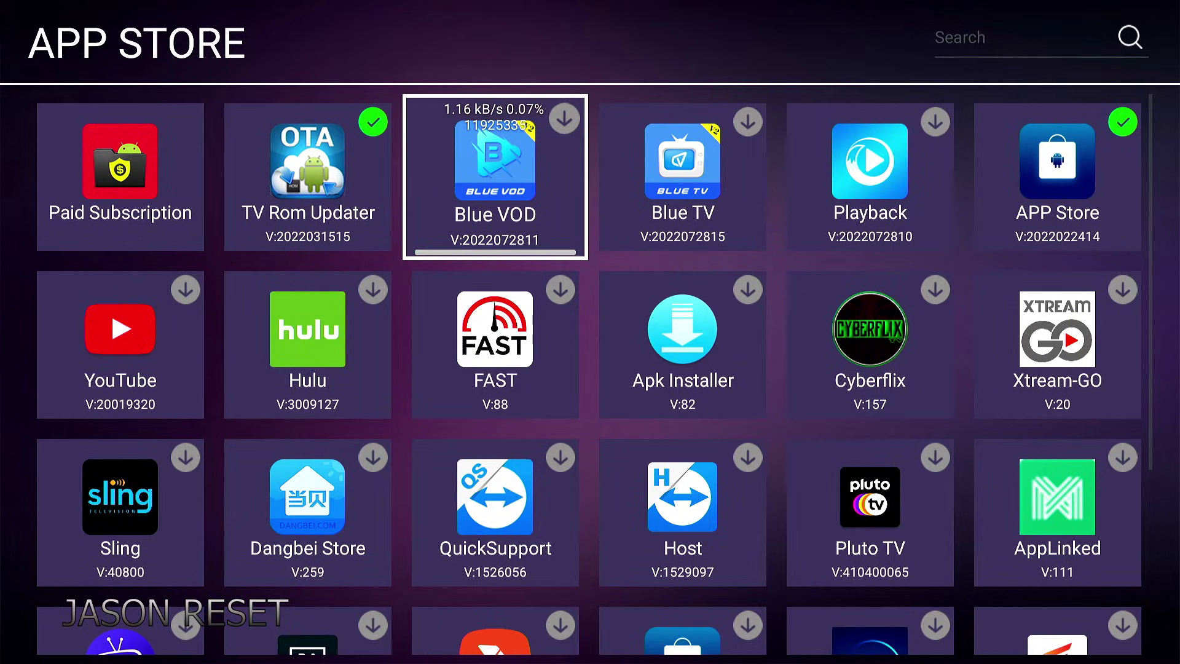
key("Right")
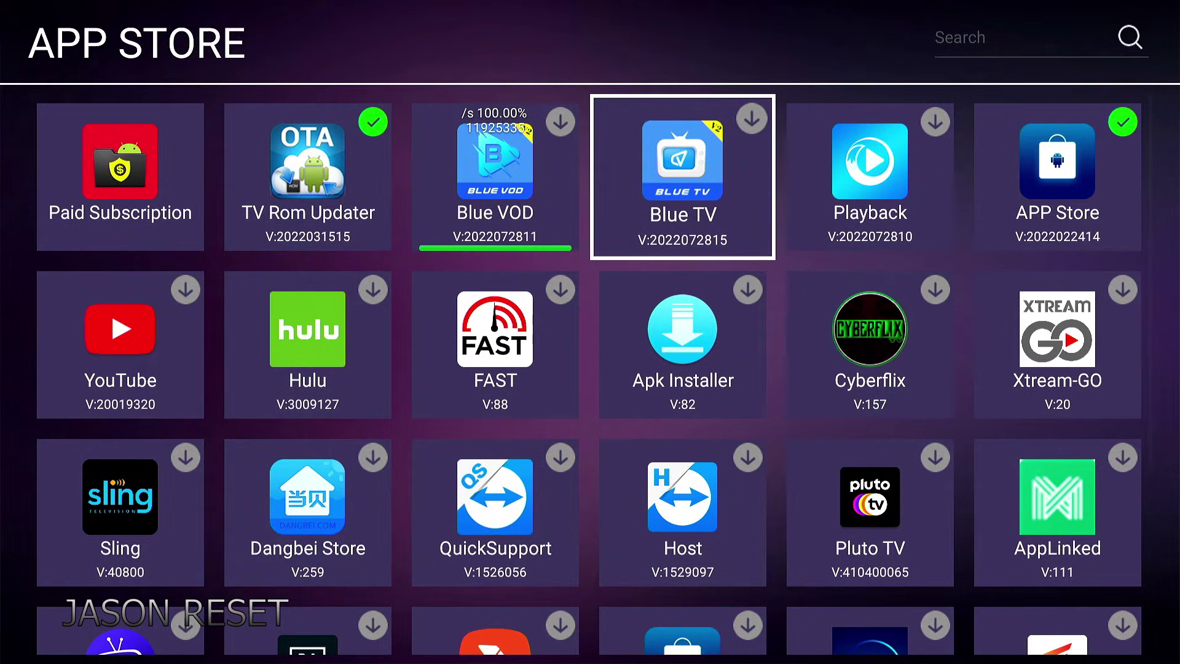
key("Return")
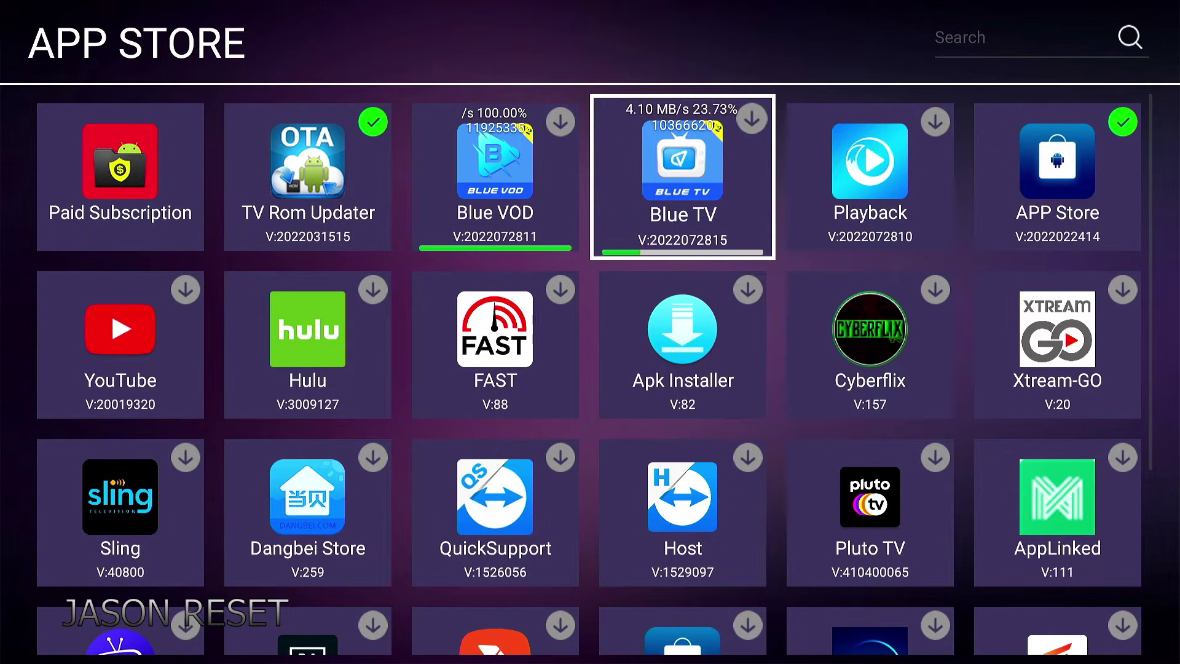
key("Right")
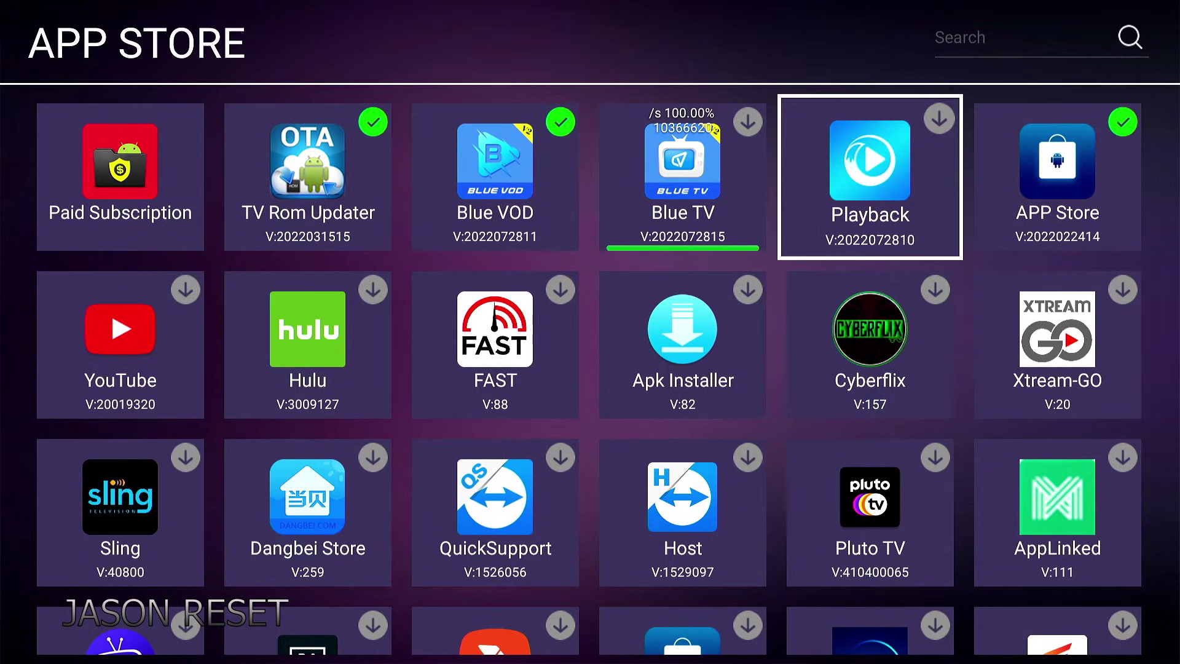
key("Return")
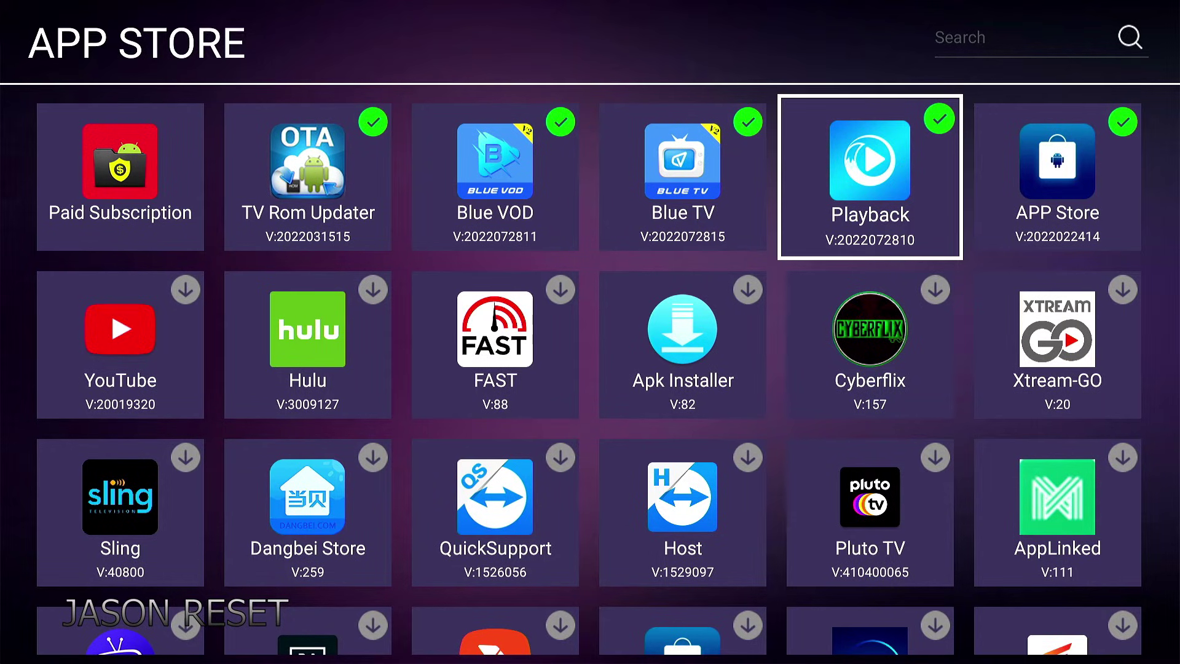
key("Escape")
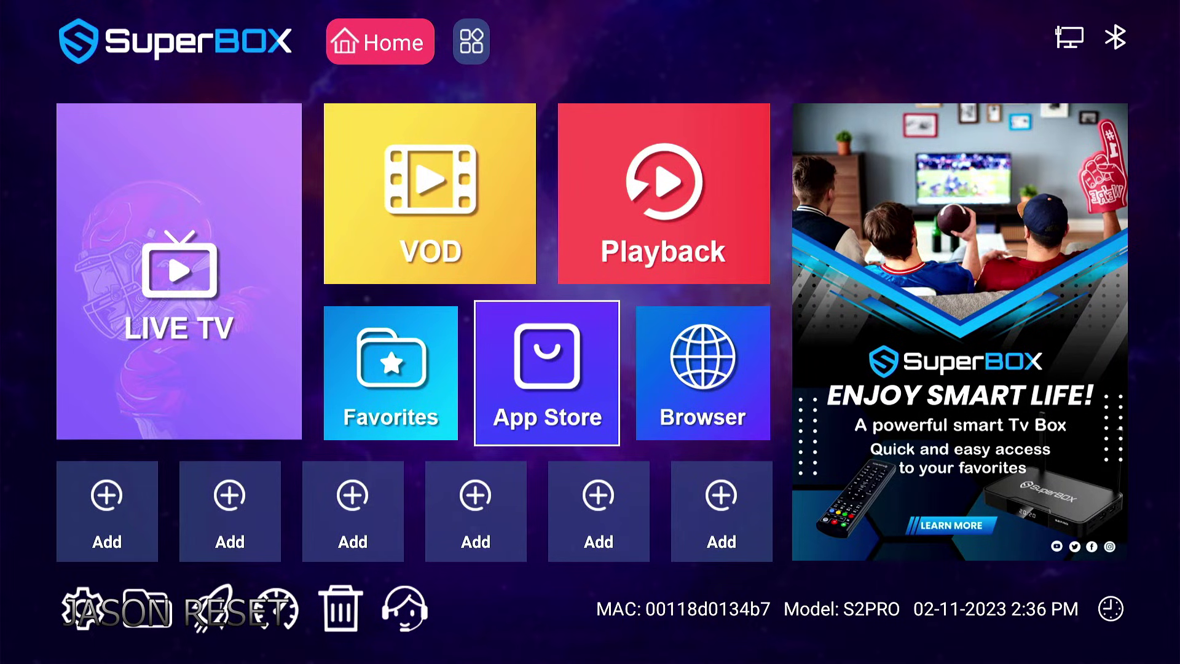
- Add Blue TV to the LIVE TV tile's app list
key("Down")
key("Left")
key("Left")
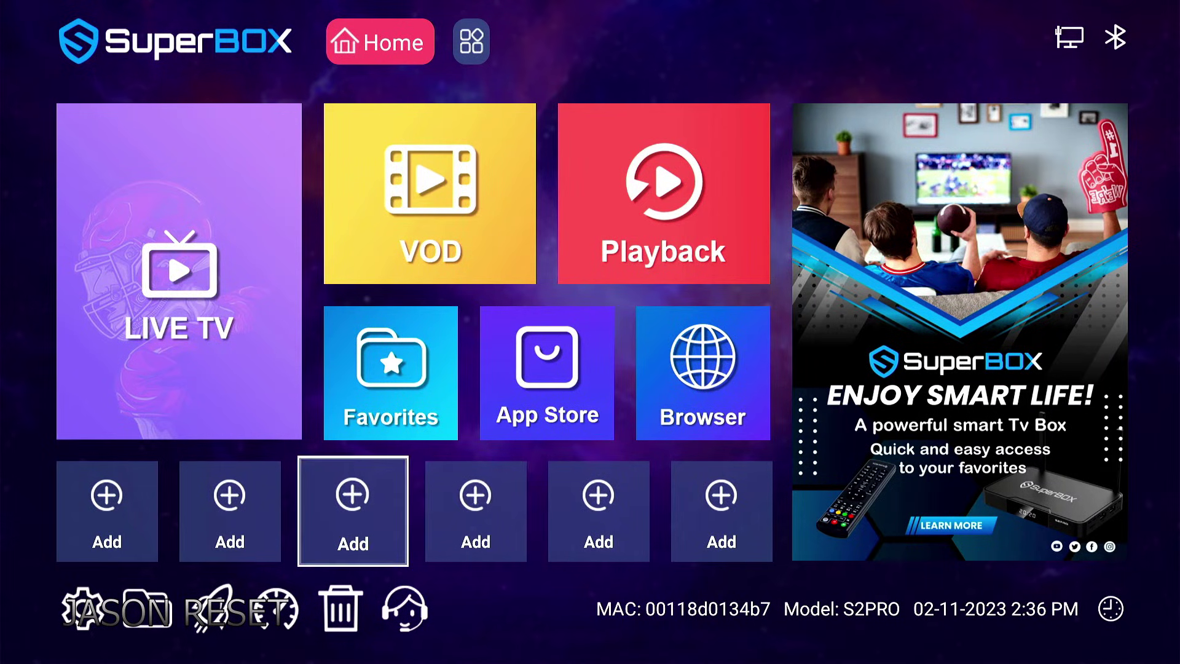
key("Up")
key("Left")
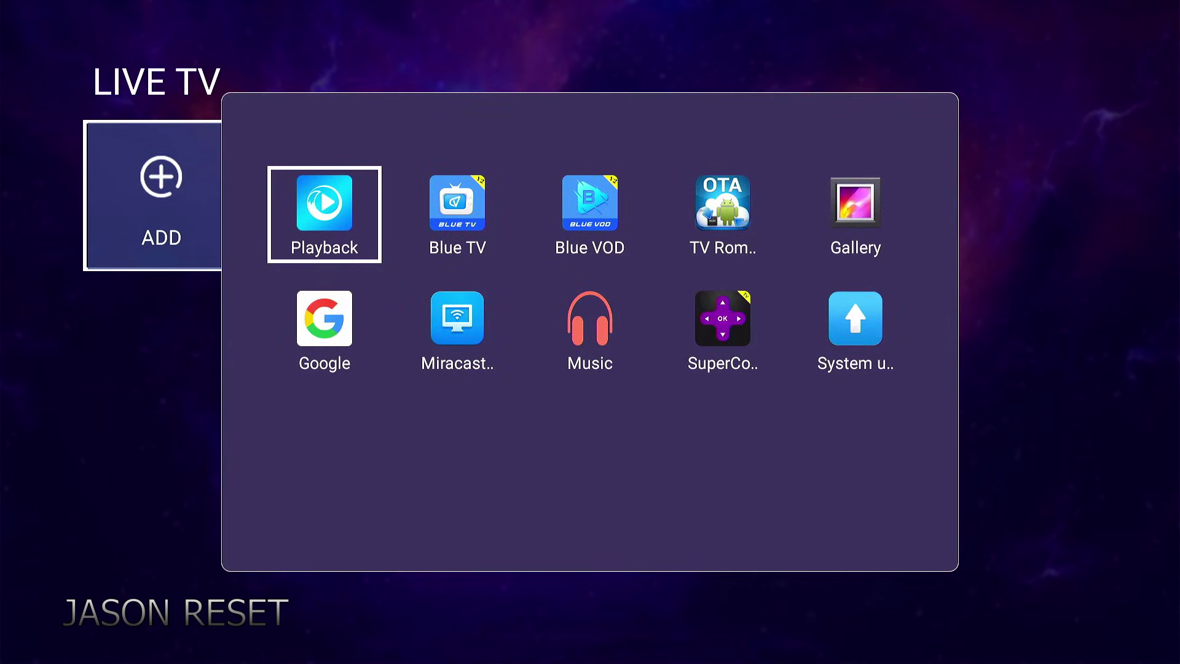
key("Right")
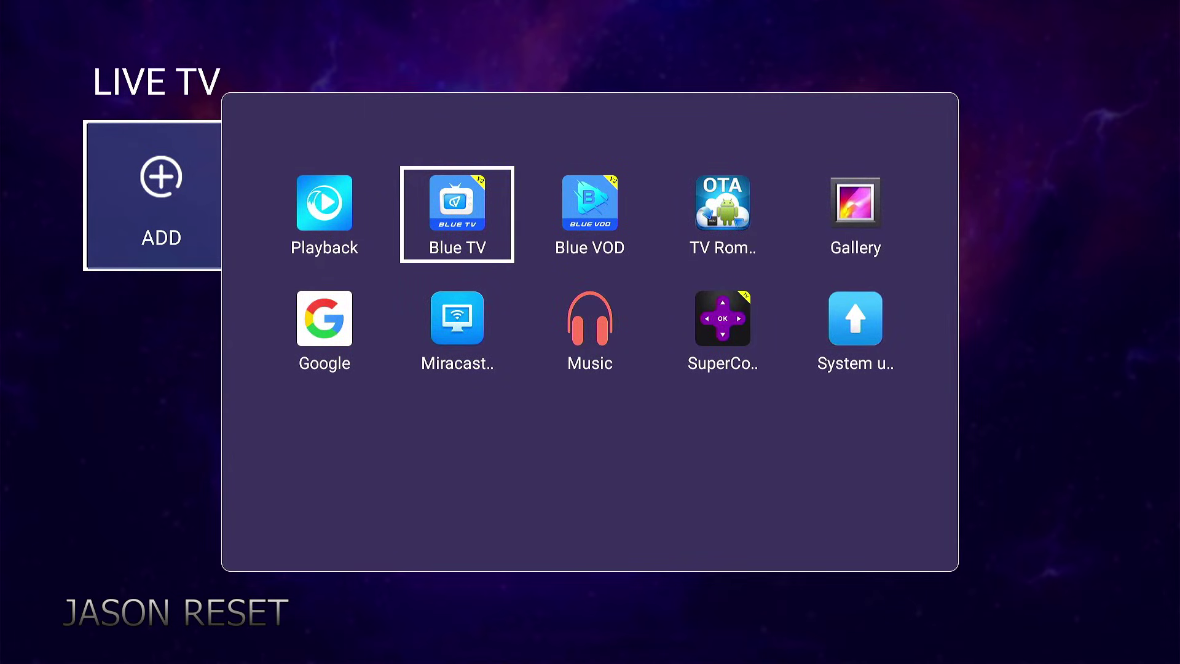
key("Return")
key("Escape")
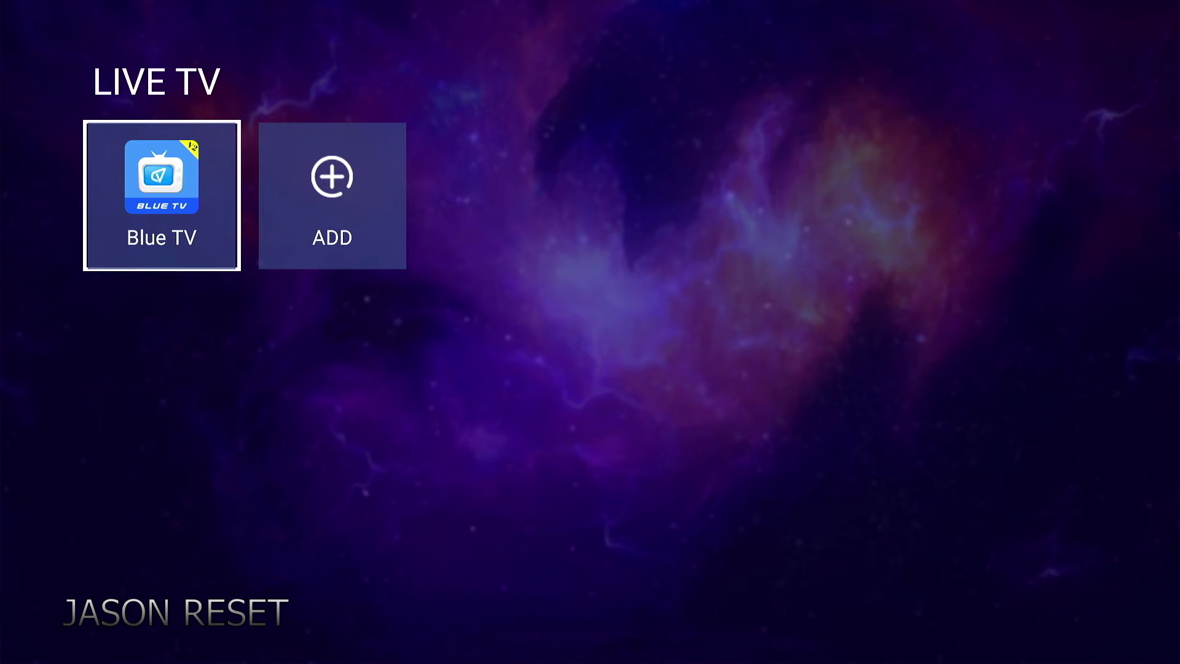
- Add Blue VOD to the VOD tile's app list and return home
key("Escape")
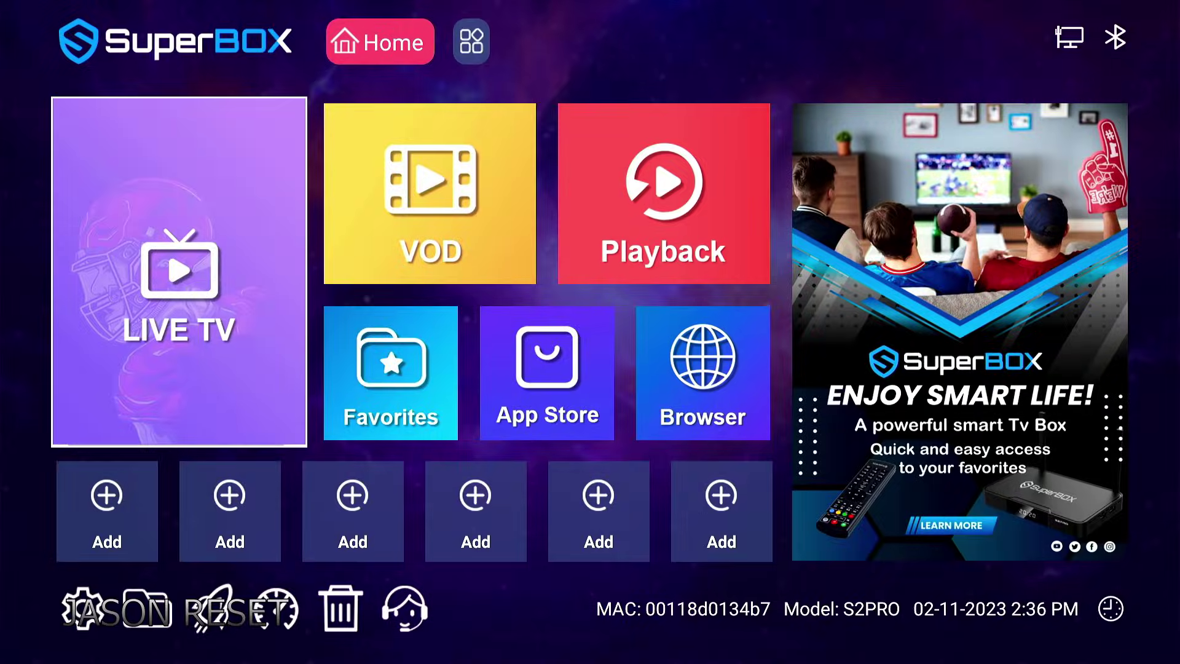
key("Right")
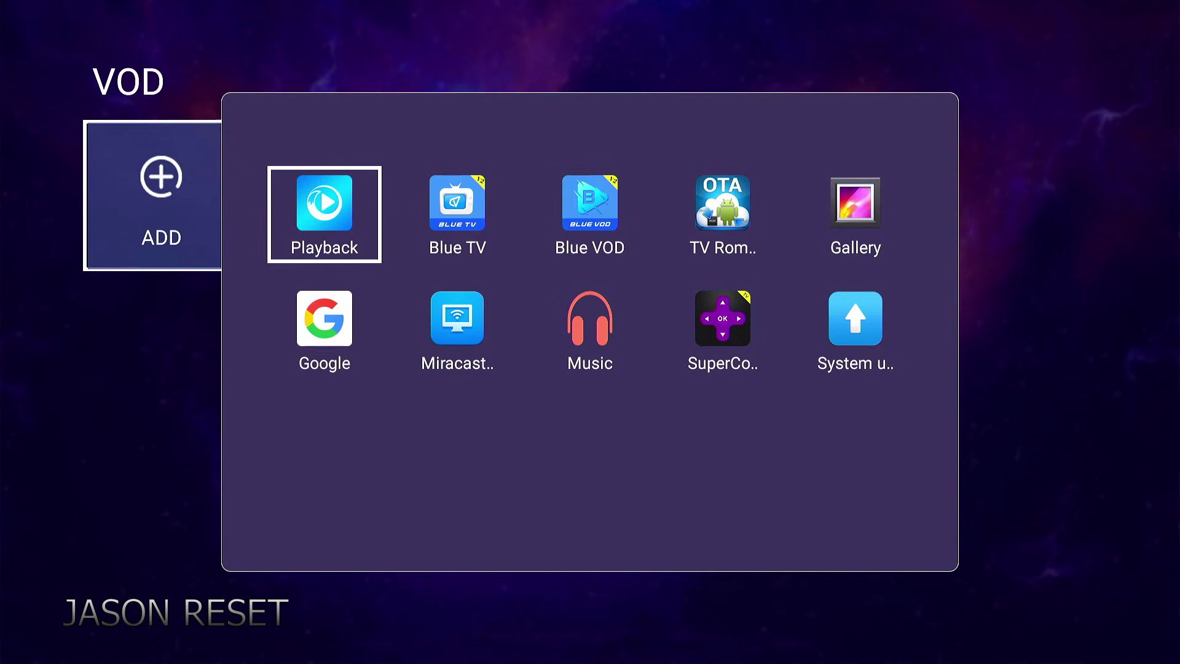
key("Right")
key("Right")
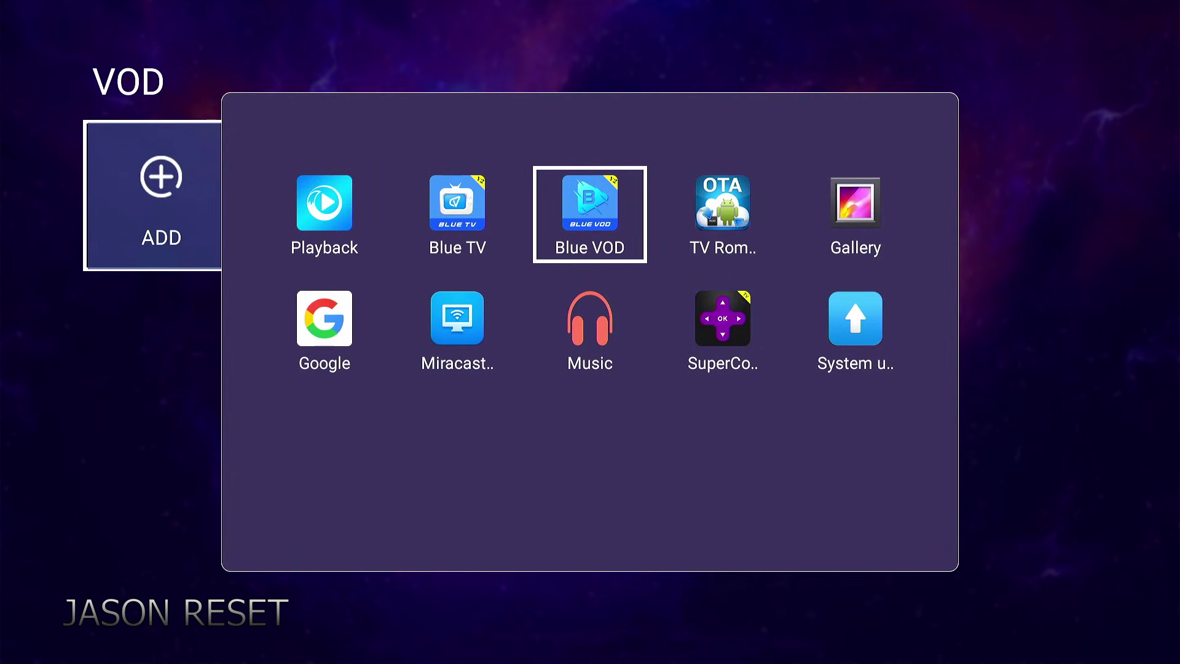
key("Return")
key("Escape")
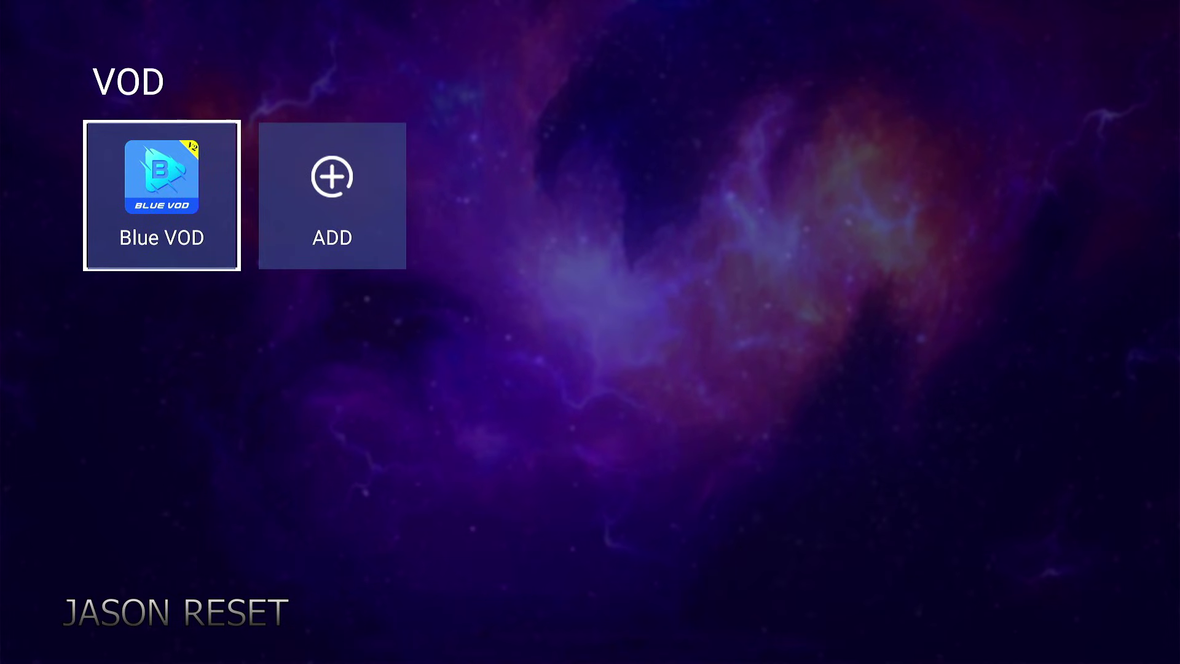
key("Escape")
- Add the Playback app to the Playback tile's app list
key("Right")
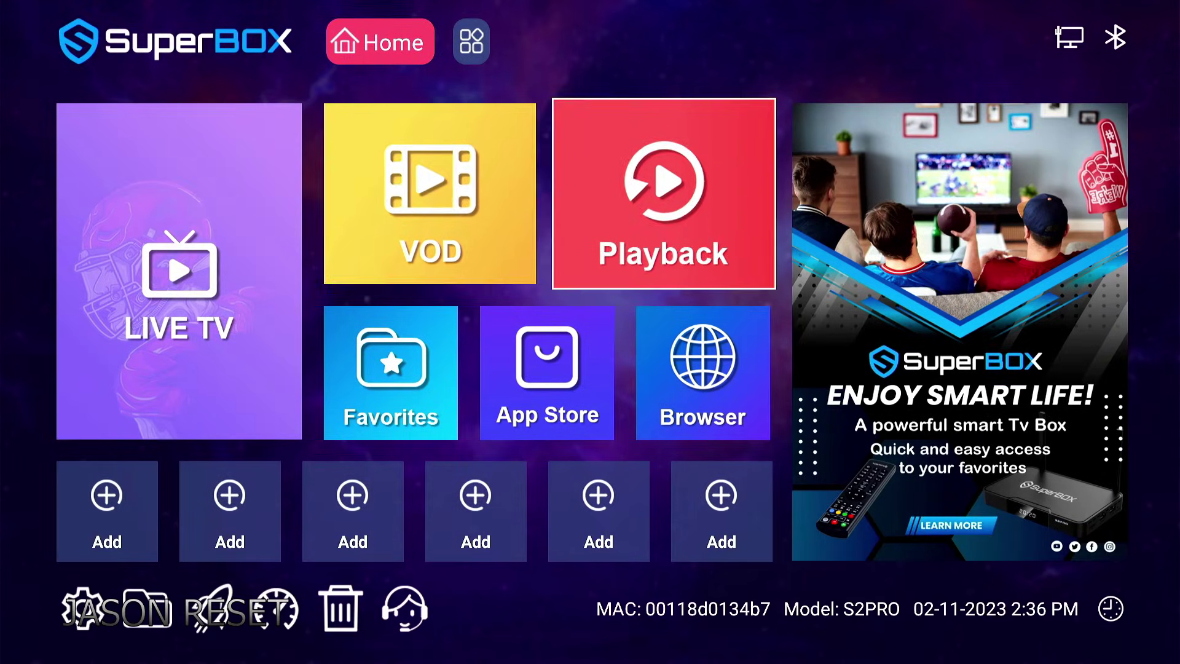
key("Return")
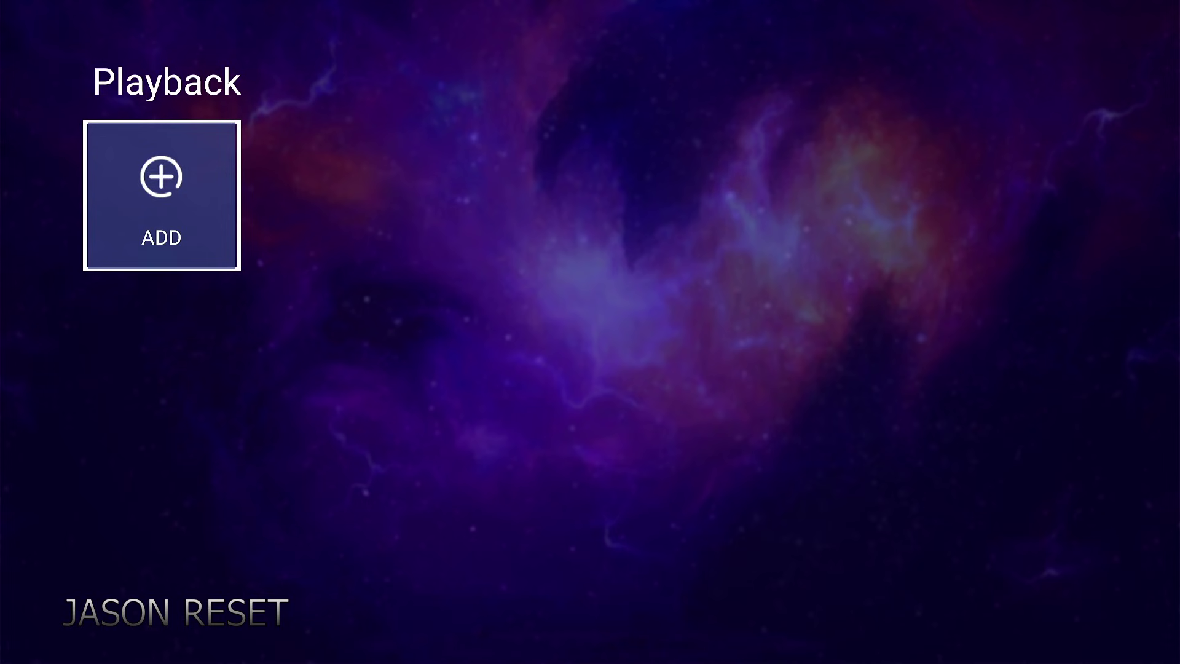
key("Return")
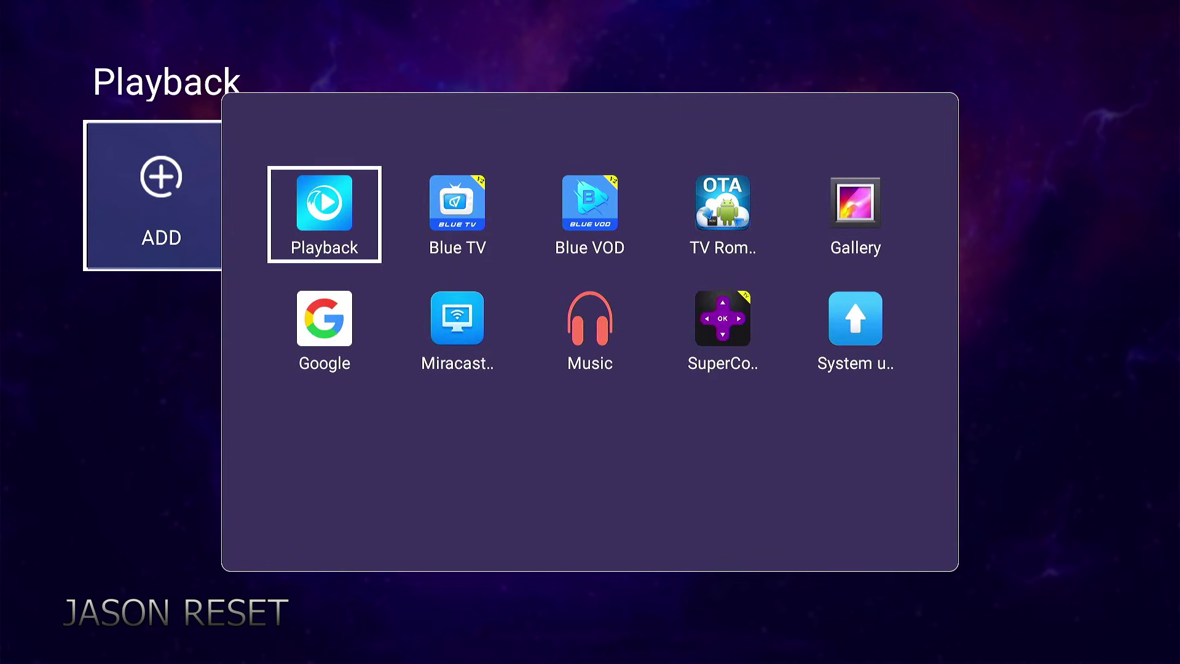
key("Return")
key("Escape")
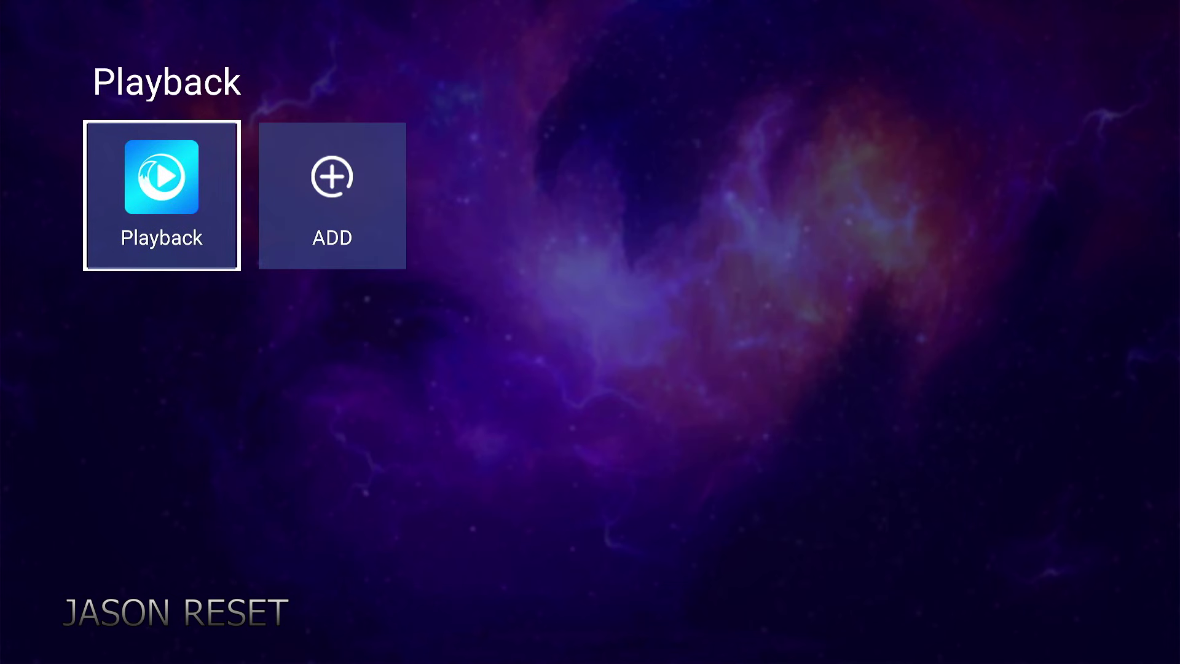
key("Escape")
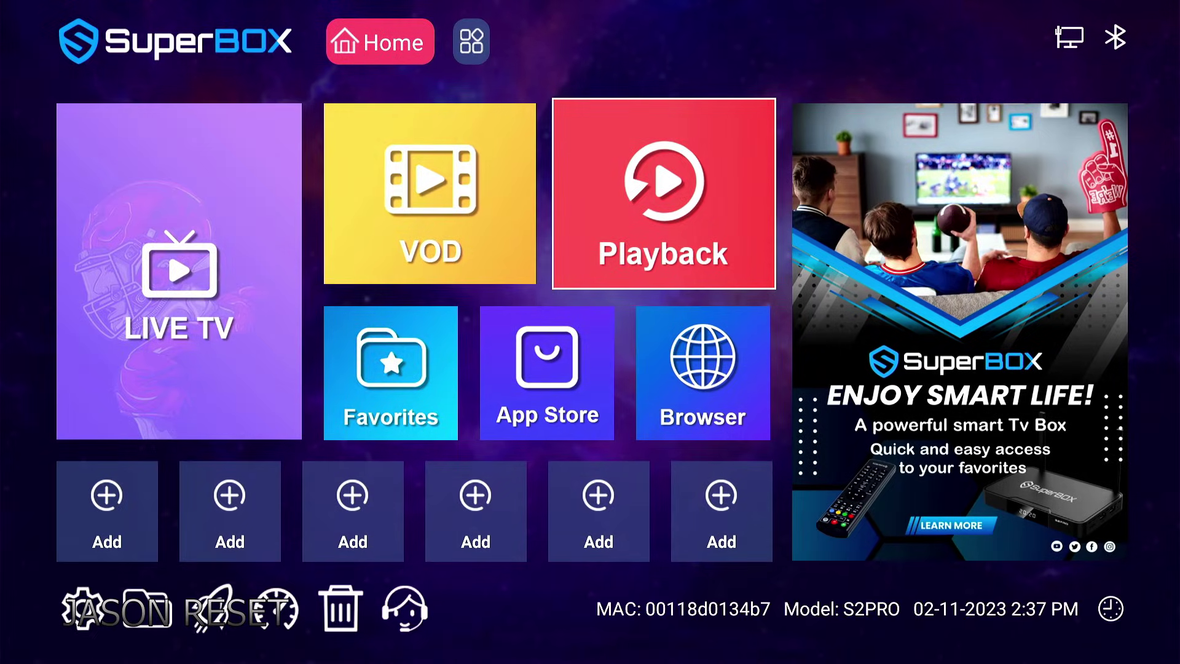